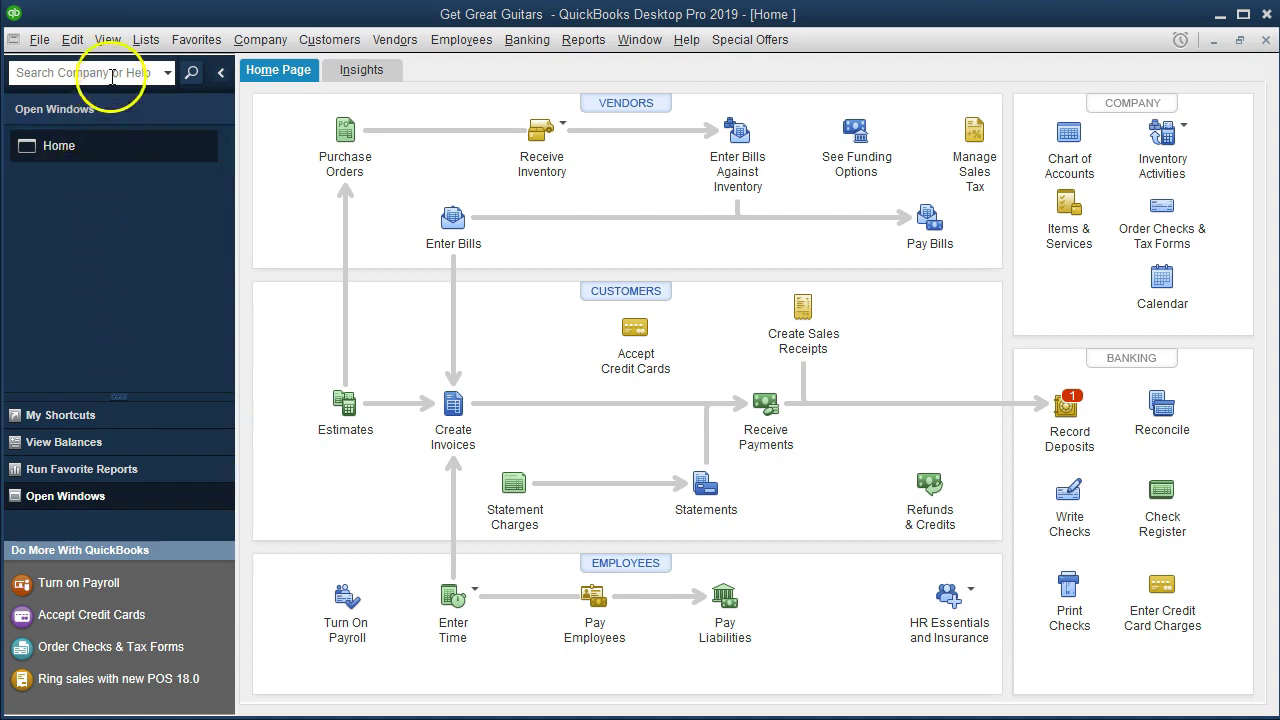
# - Glance at the View menu, then open the Reports menu to its Sales category
pyautogui.click(107, 39)
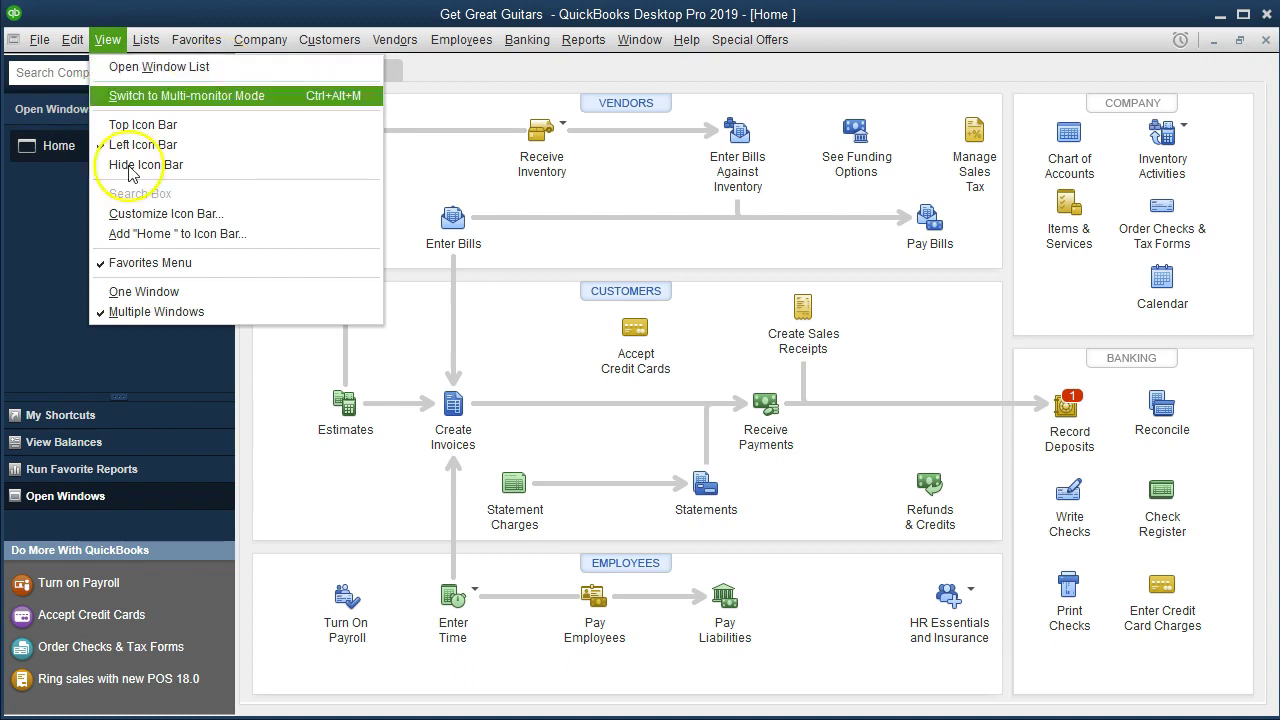
pyautogui.click(8, 232)
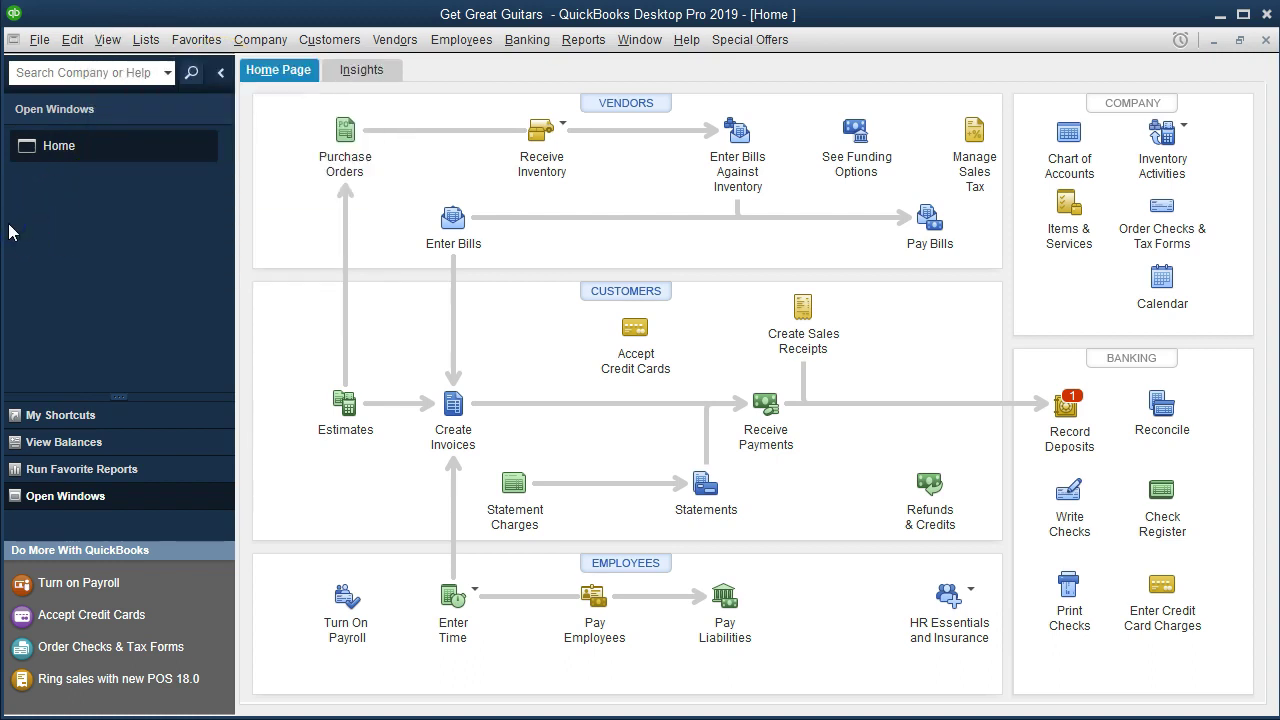
pyautogui.click(584, 40)
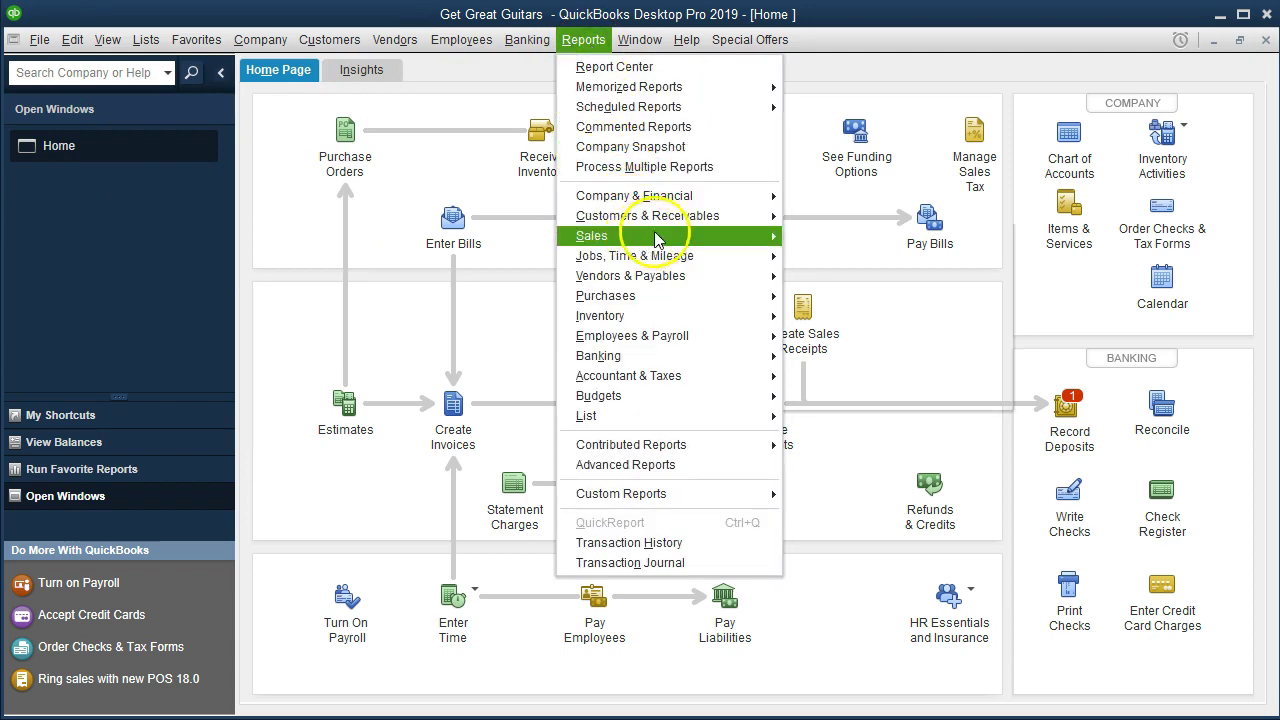
pyautogui.moveTo(760, 243)
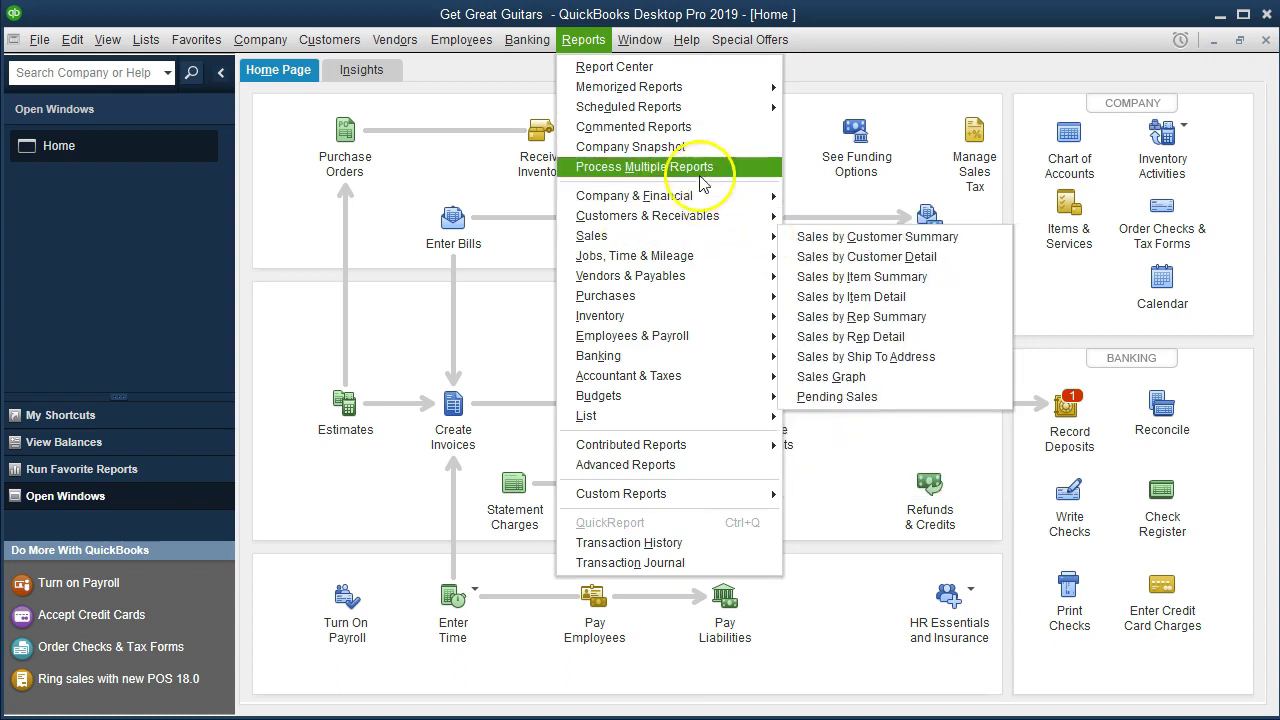
# - Open the Report Center and display its Sales category reports
pyautogui.click(675, 75)
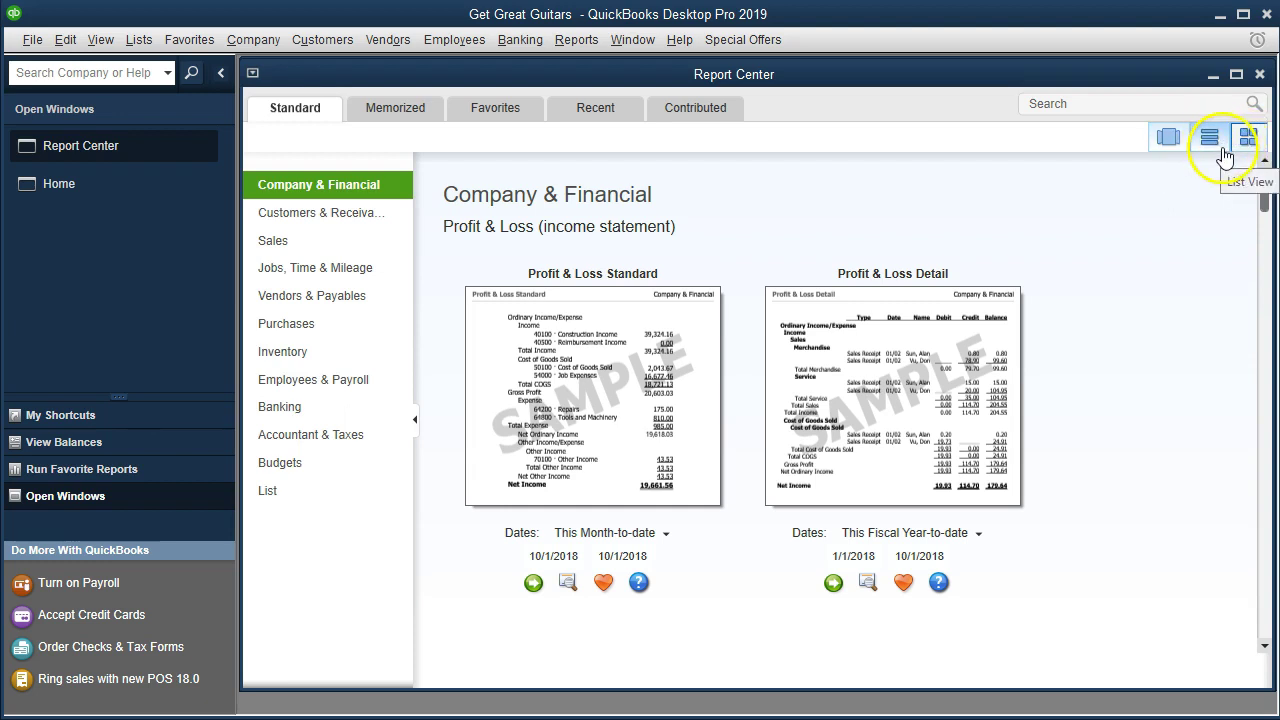
pyautogui.click(575, 48)
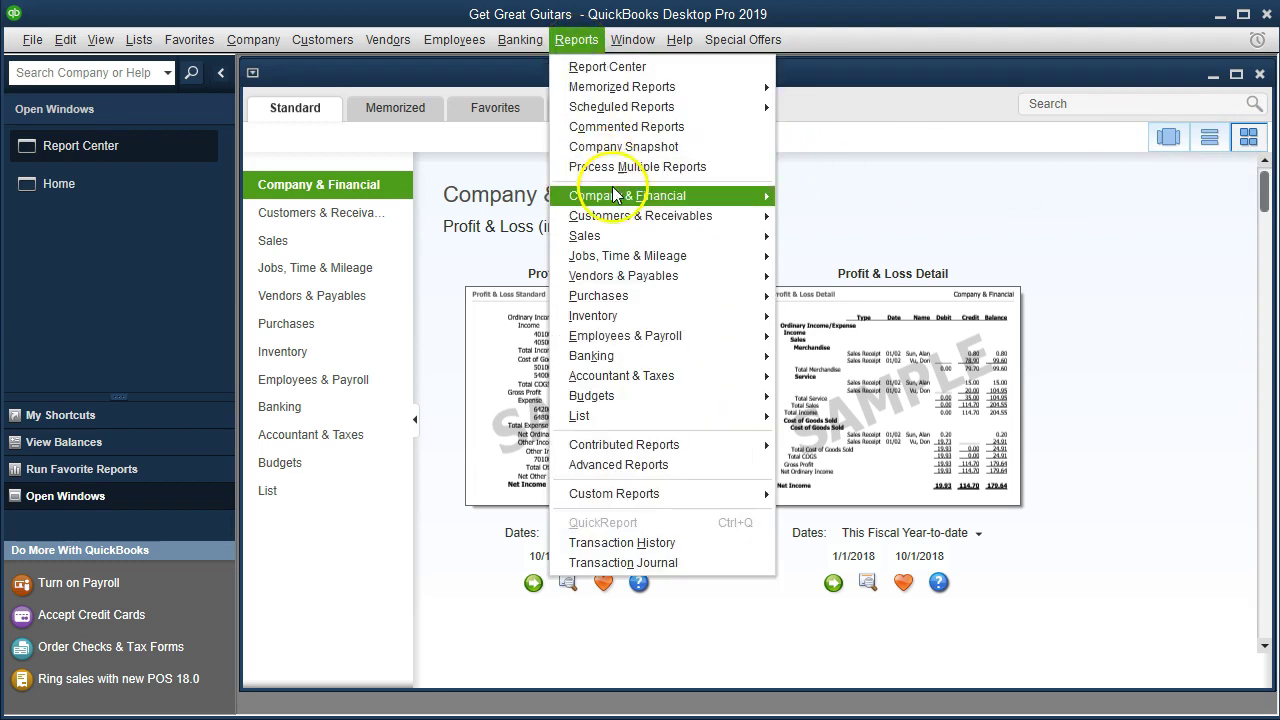
pyautogui.moveTo(660, 196)
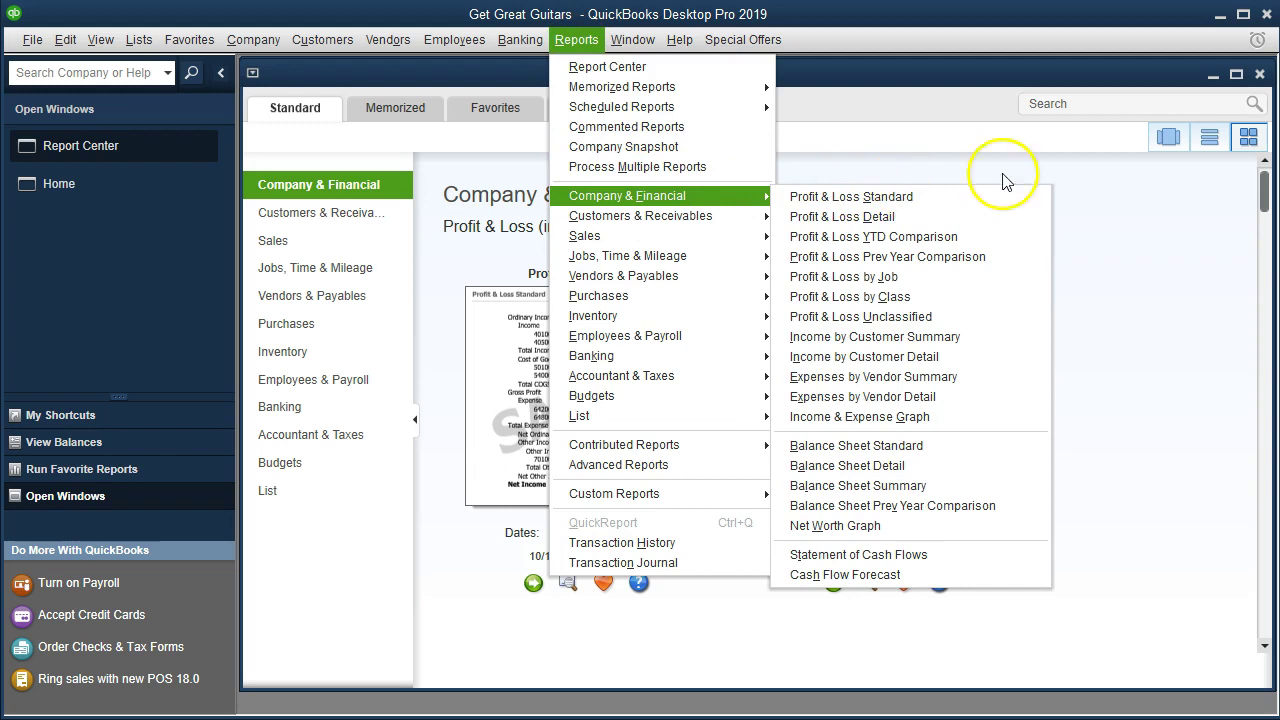
pyautogui.click(1155, 205)
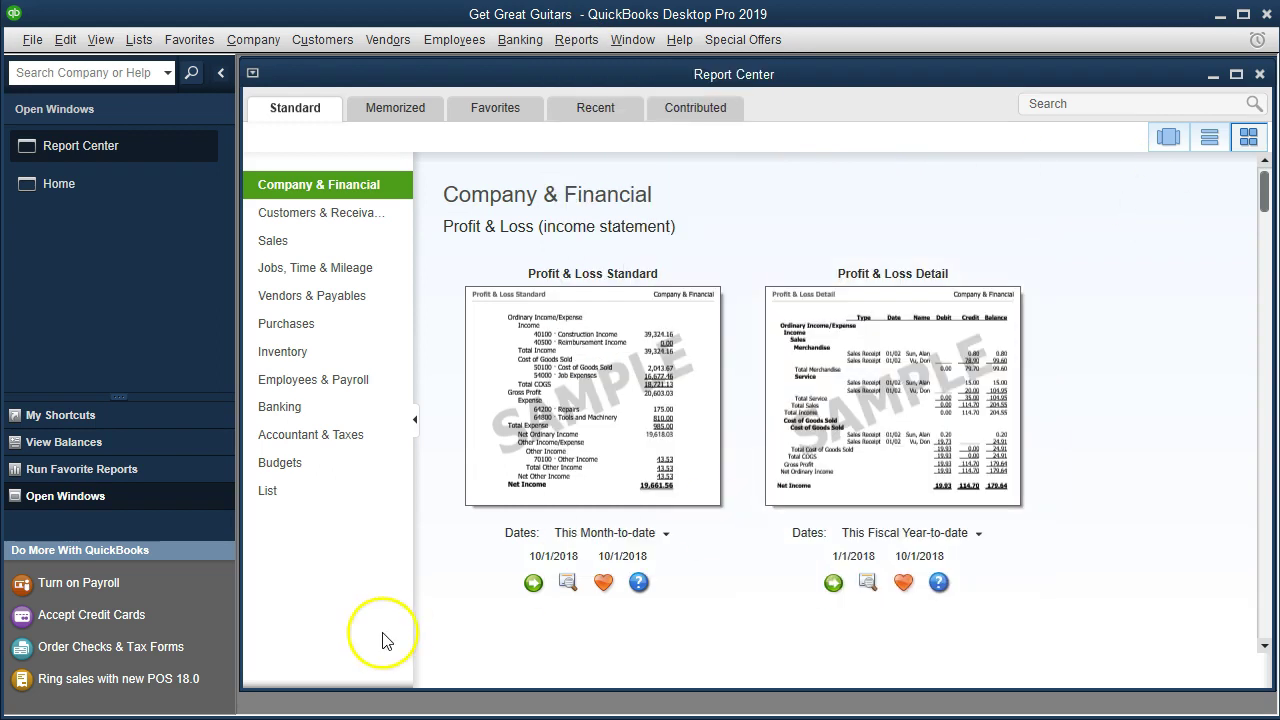
pyautogui.click(283, 256)
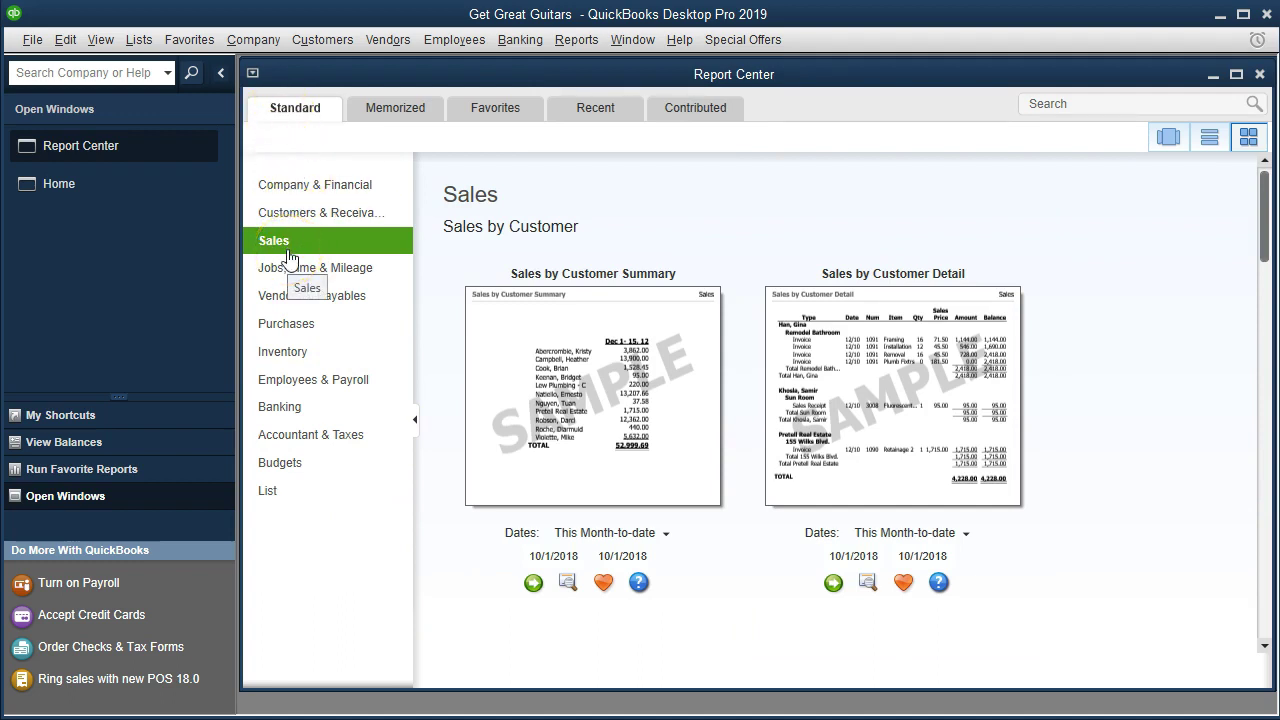
# - Maximize the Report Center and select the Sales by Customer Summary report
pyautogui.click(1236, 76)
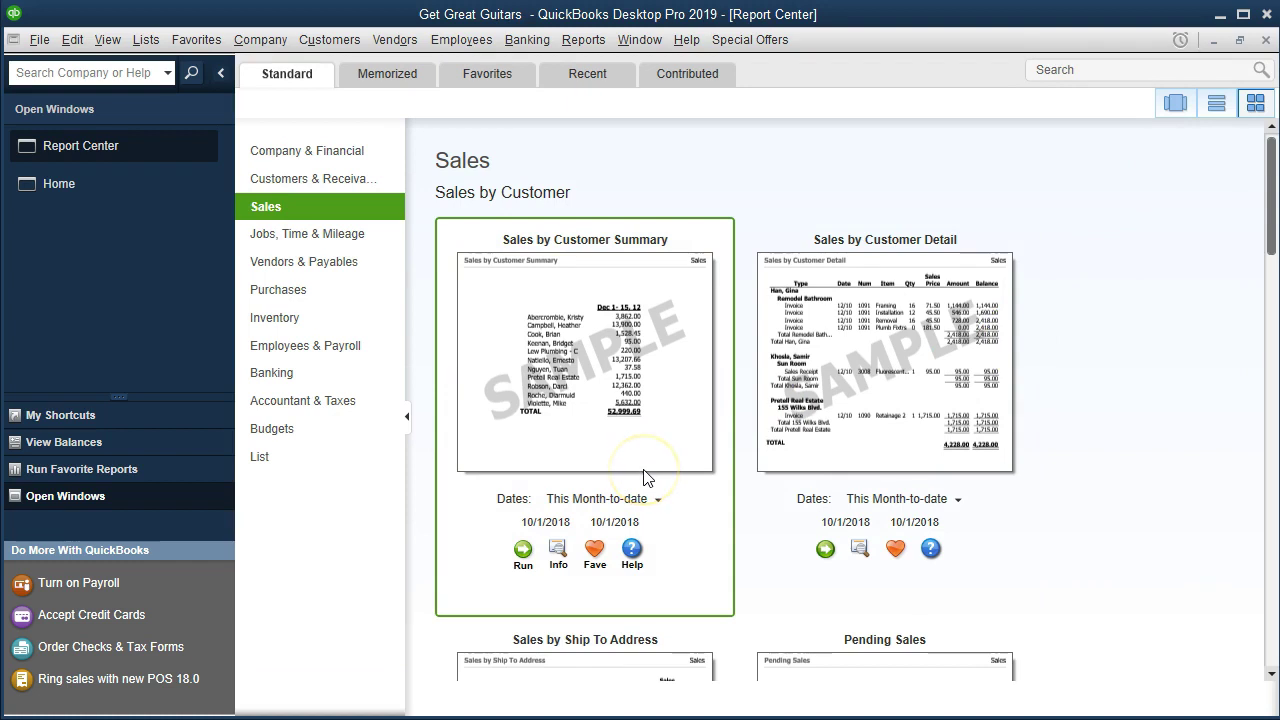
pyautogui.click(586, 430)
pyautogui.click(576, 416)
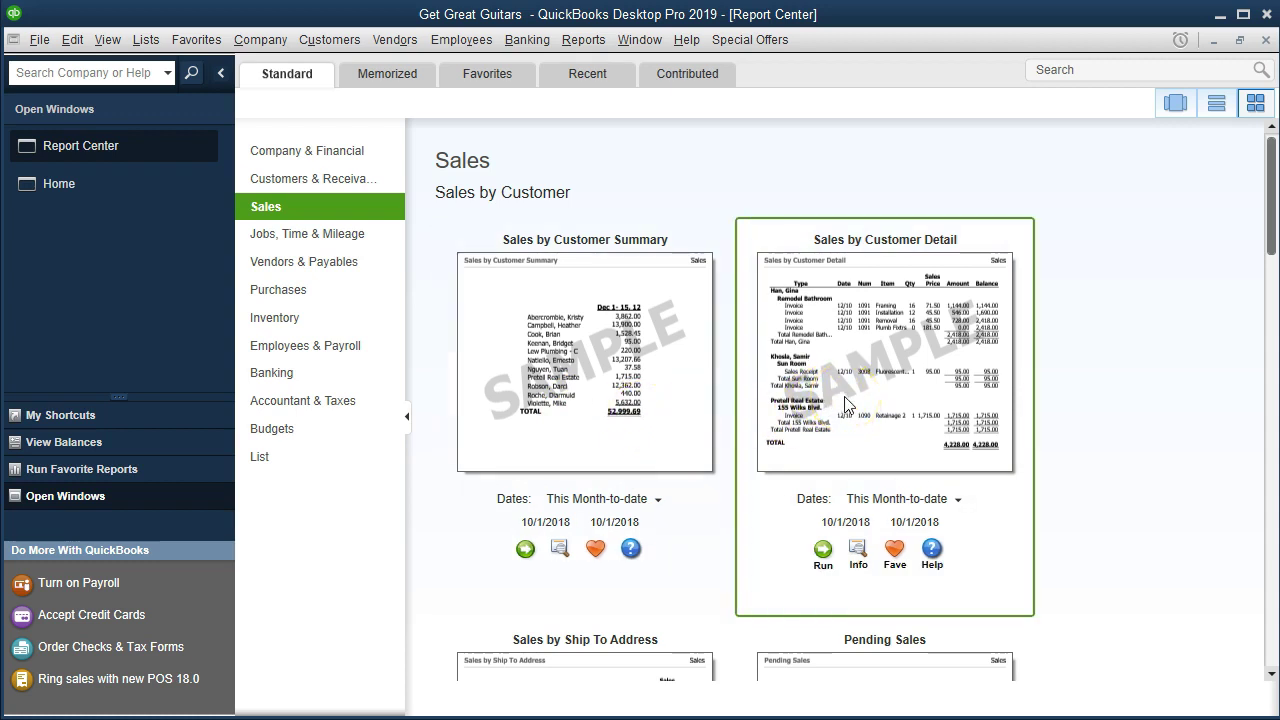
# - Run Sales by Customer Summary with dates from 01/01/2019 to 02/28/2019
pyautogui.click(522, 548)
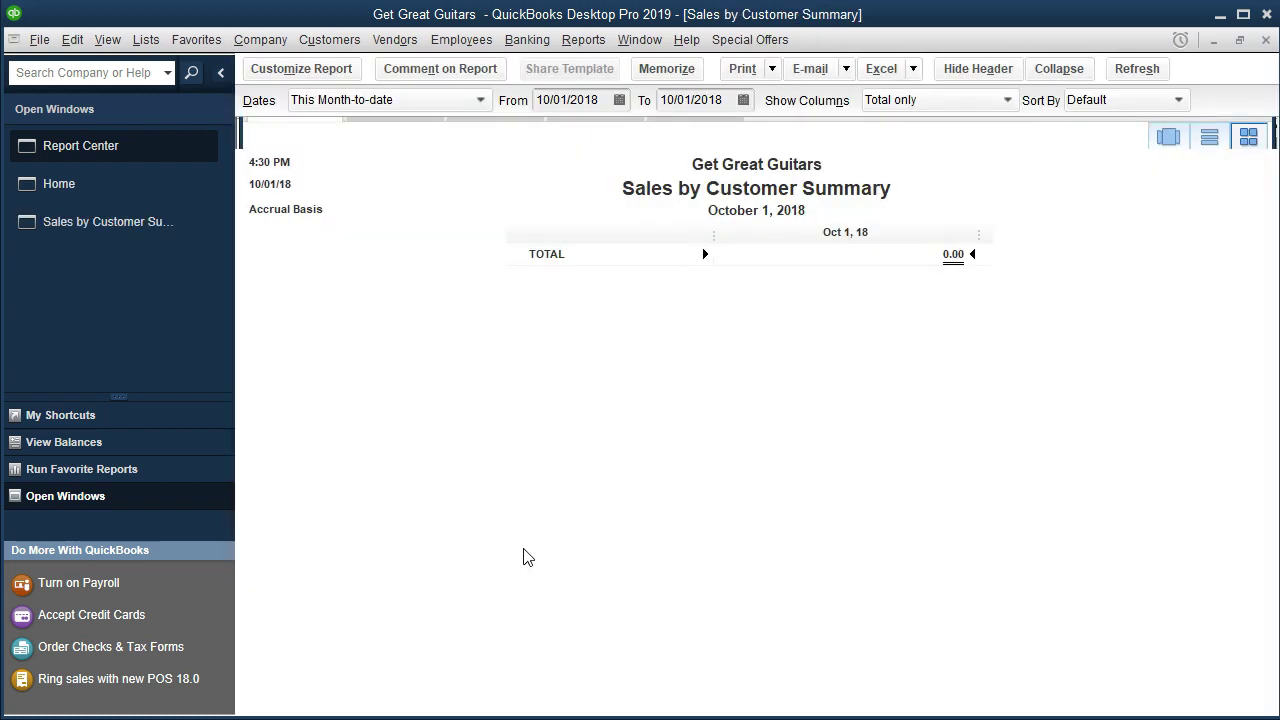
pyautogui.click(520, 551)
pyautogui.press('Tab')
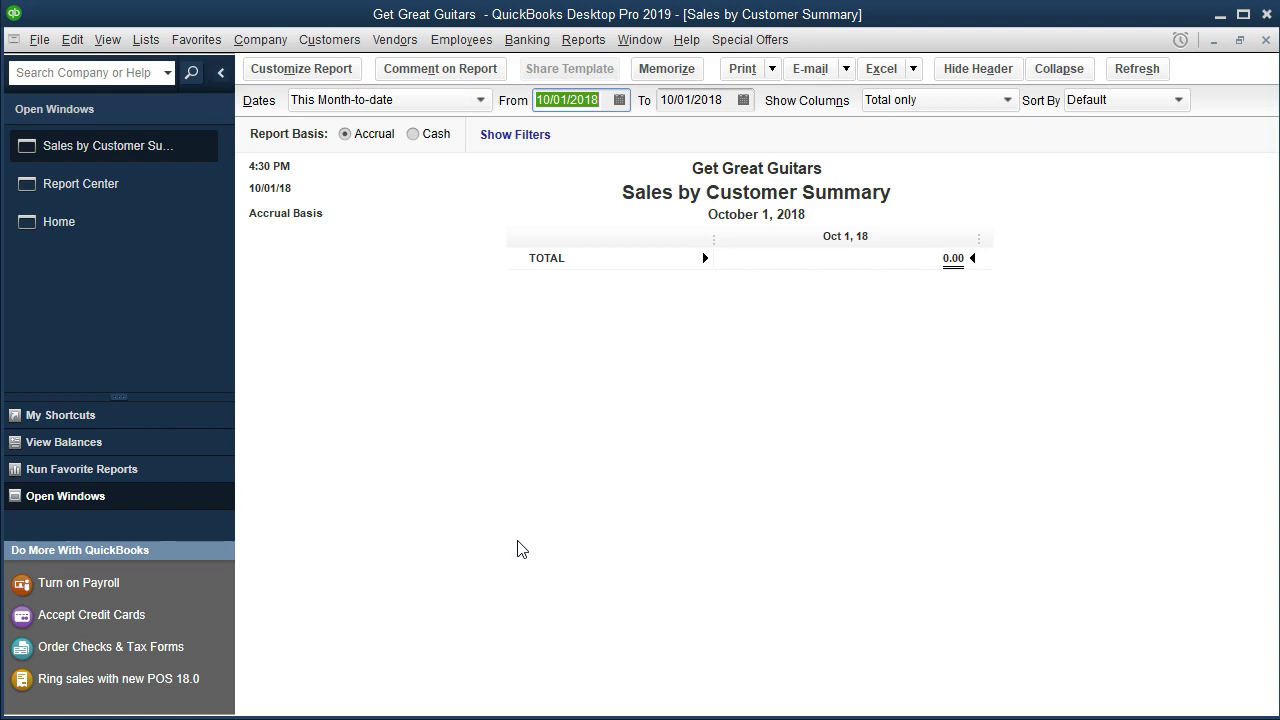
pyautogui.write('010119')
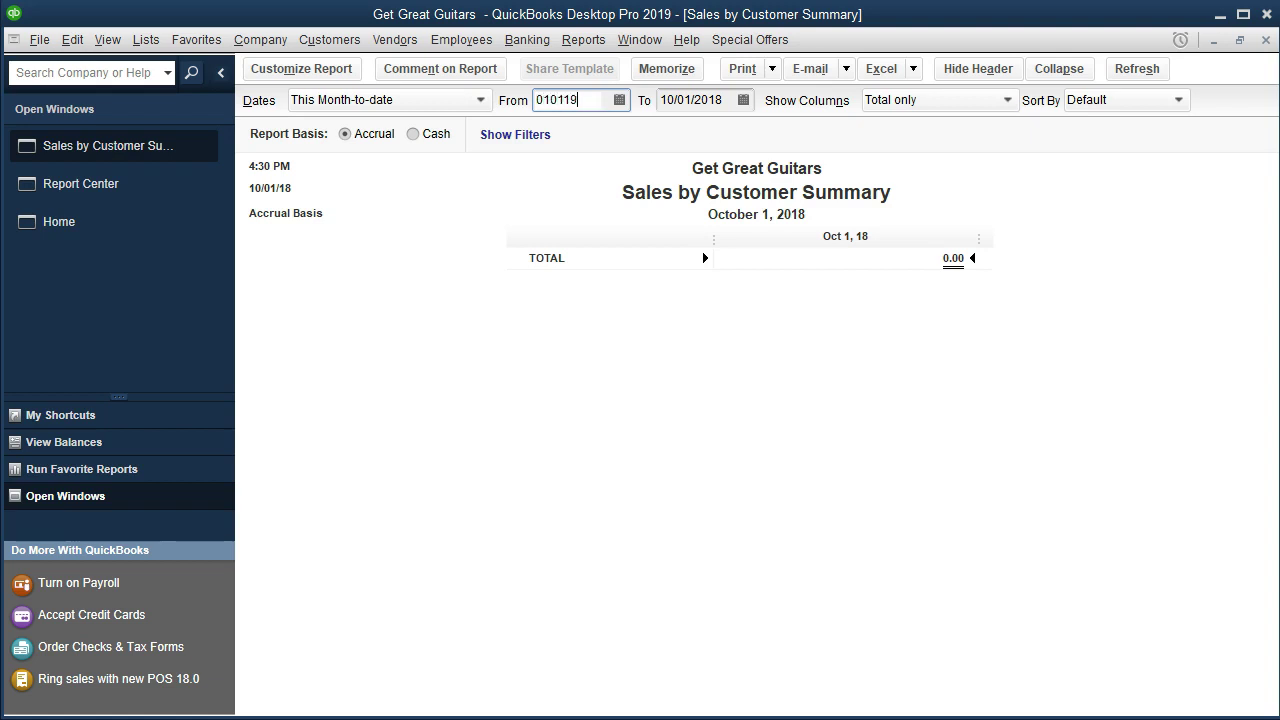
pyautogui.press('Tab')
pyautogui.write('02')
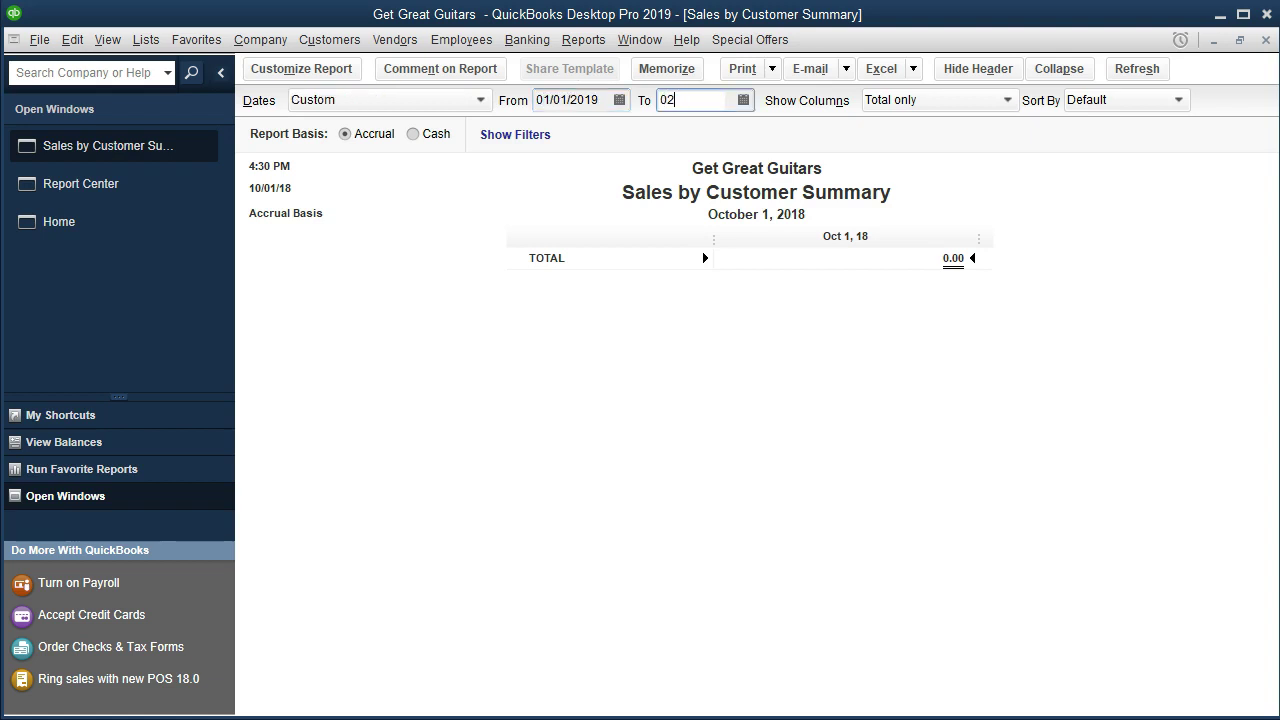
pyautogui.write('/28/2019')
pyautogui.press('Tab')
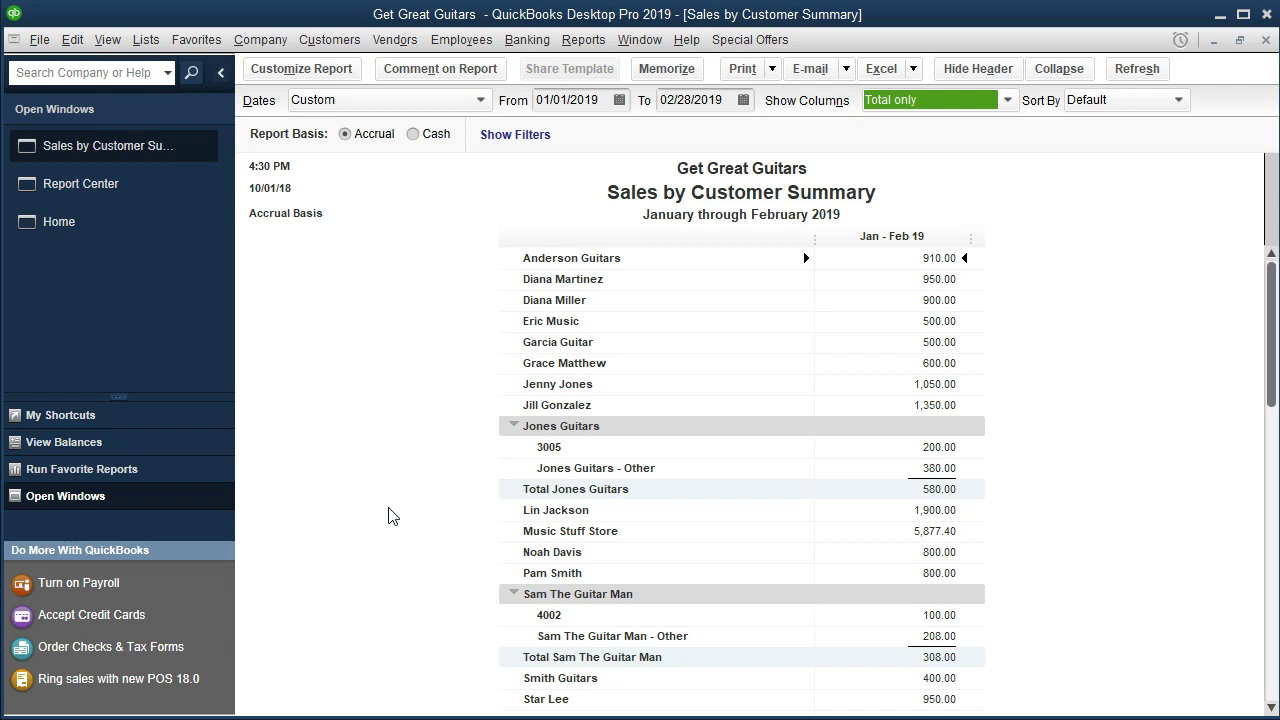
pyautogui.scroll(-2, 392, 516)
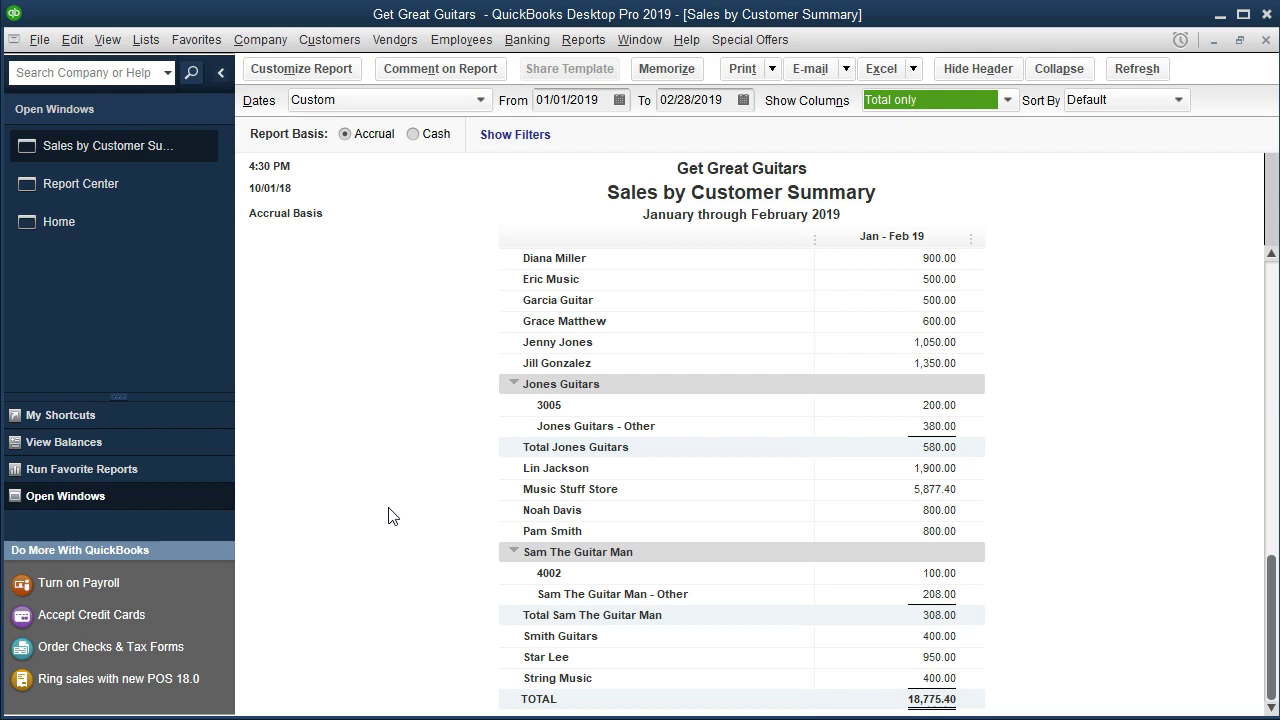
pyautogui.scroll(1, 392, 516)
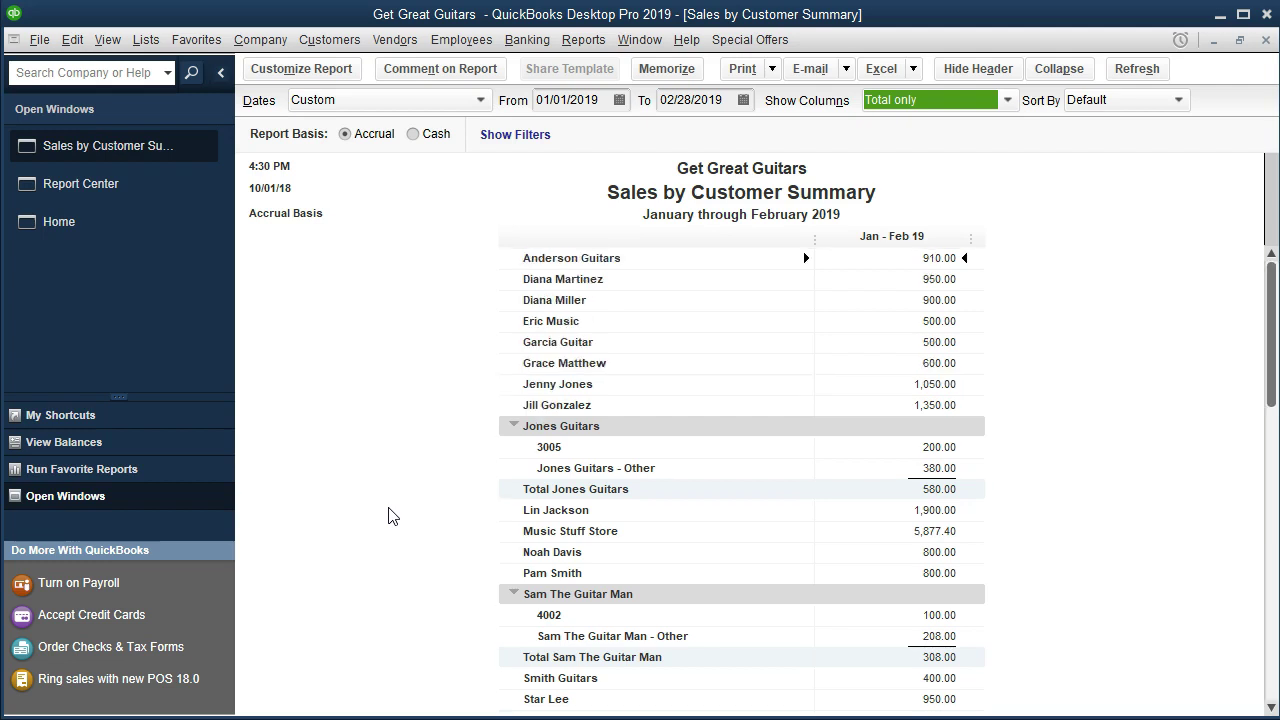
pyautogui.scroll(-1, 392, 516)
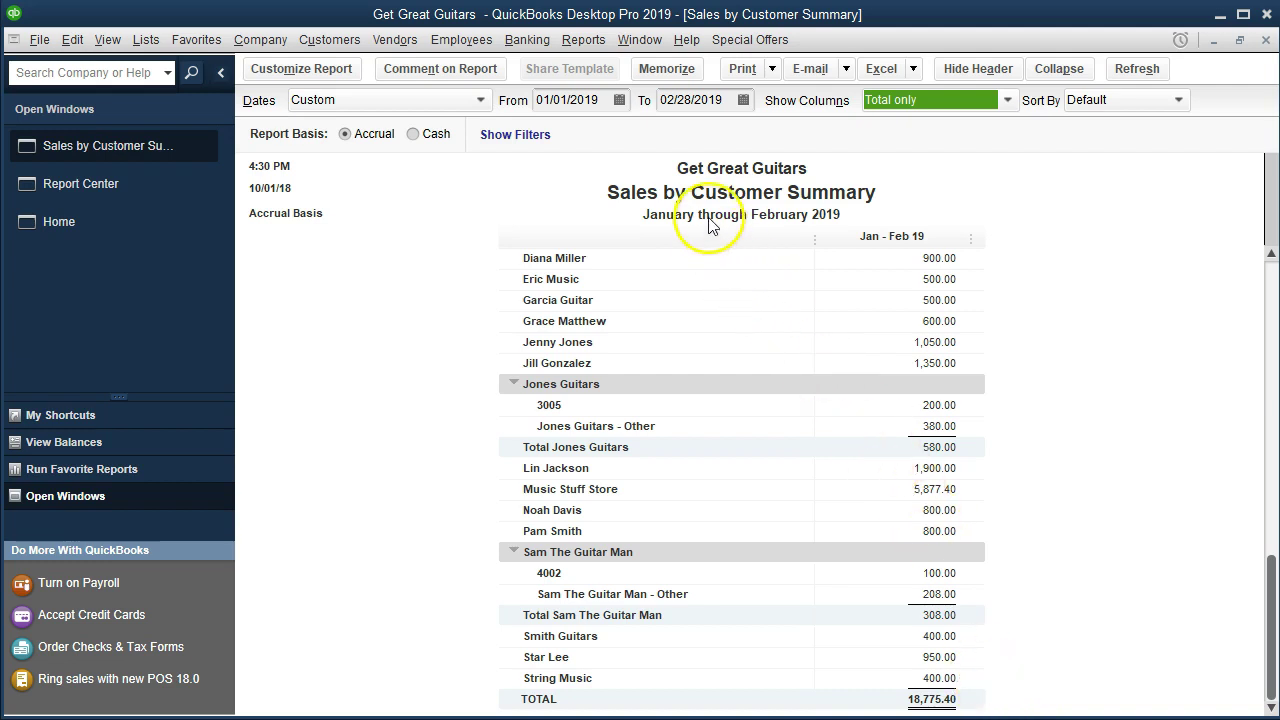
# - Run the Profit & Loss Standard report for 01/01/2019 through 02/28/2019
pyautogui.click(594, 45)
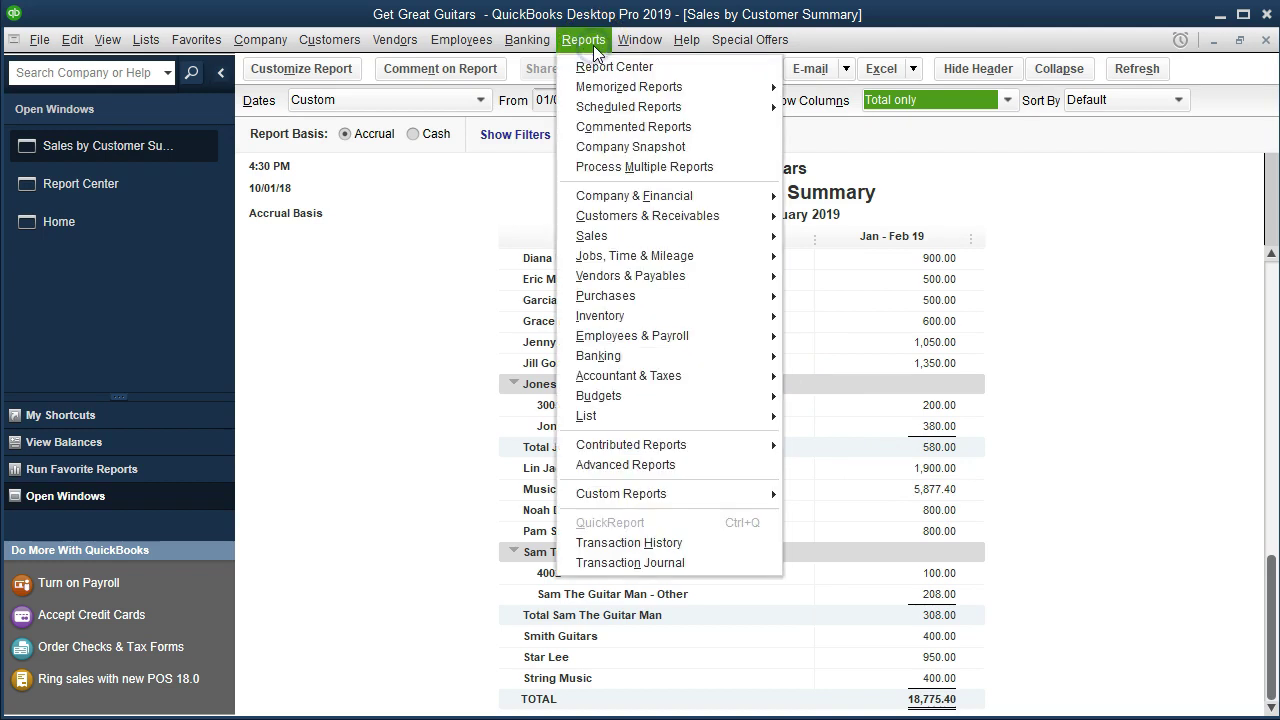
pyautogui.moveTo(675, 197)
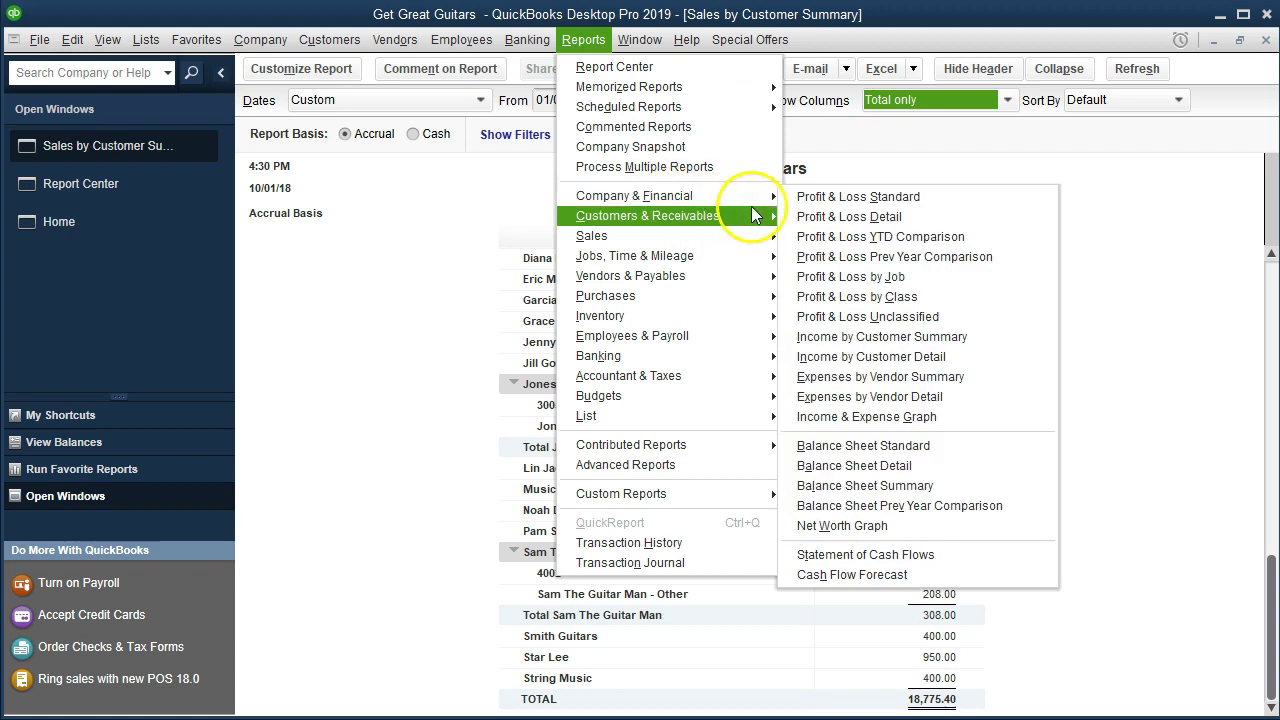
pyautogui.click(926, 197)
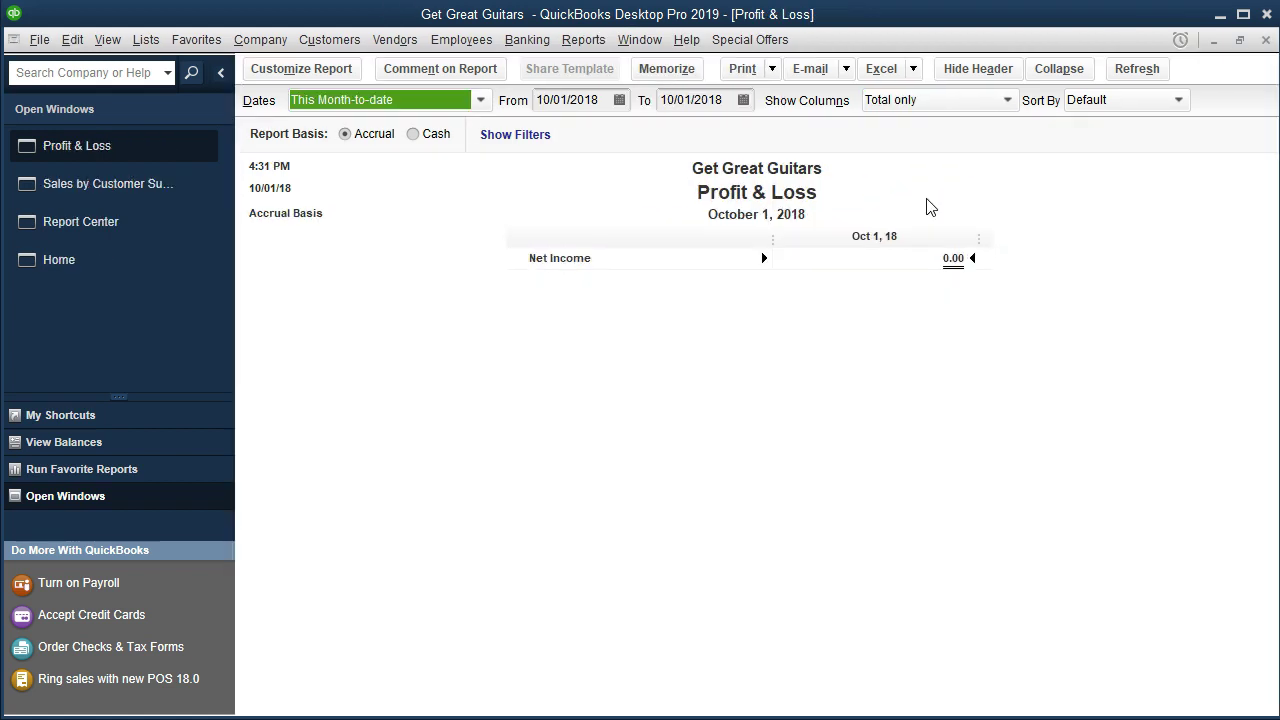
pyautogui.press('Tab')
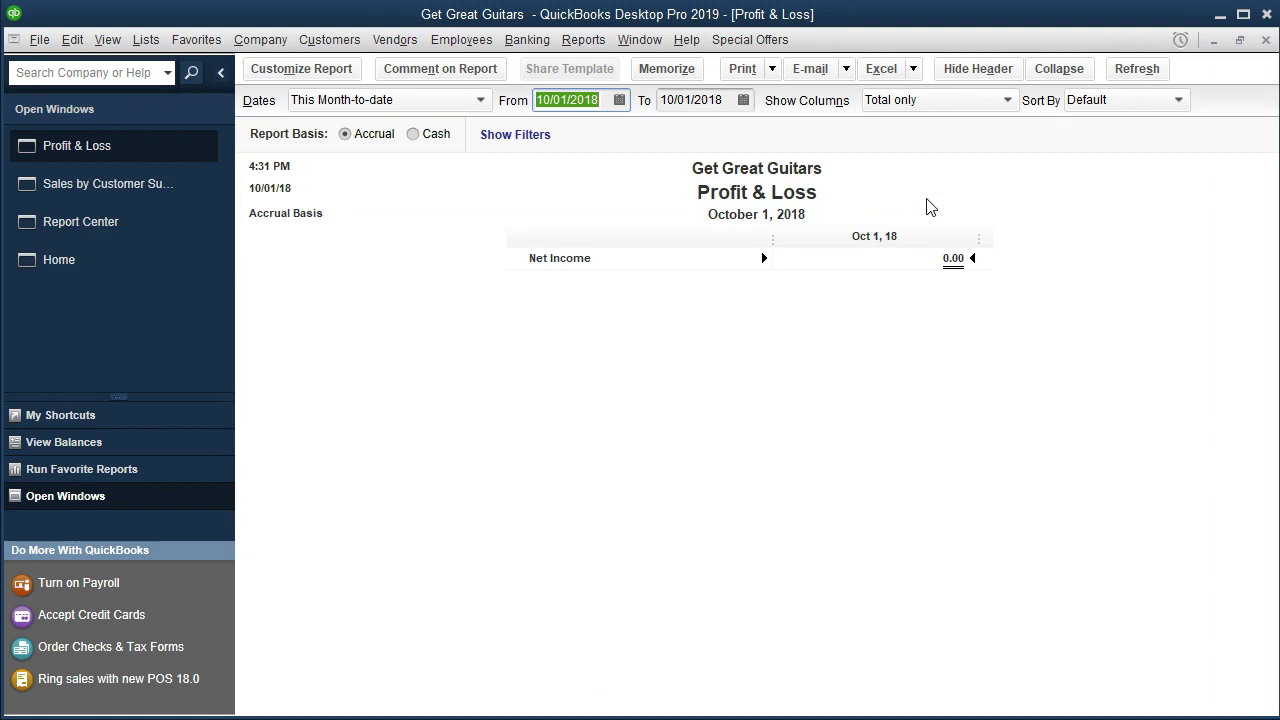
pyautogui.write('01012019')
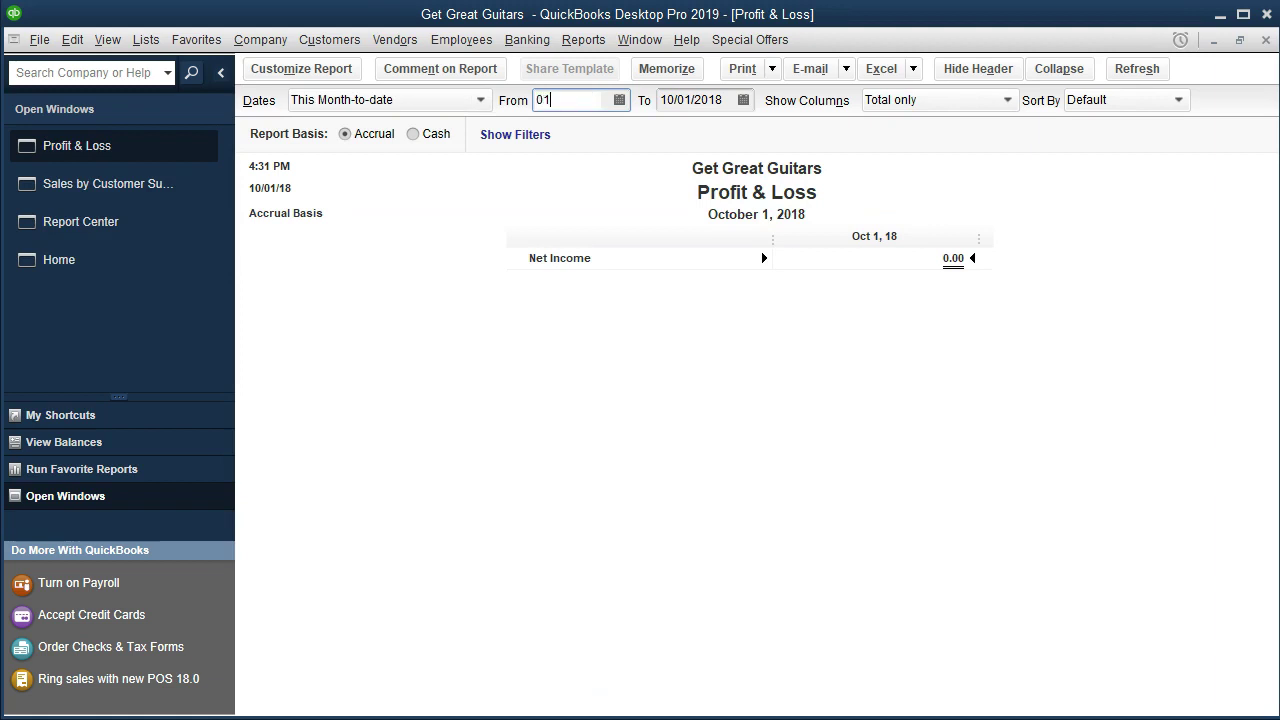
pyautogui.press('Tab')
pyautogui.write('02282019')
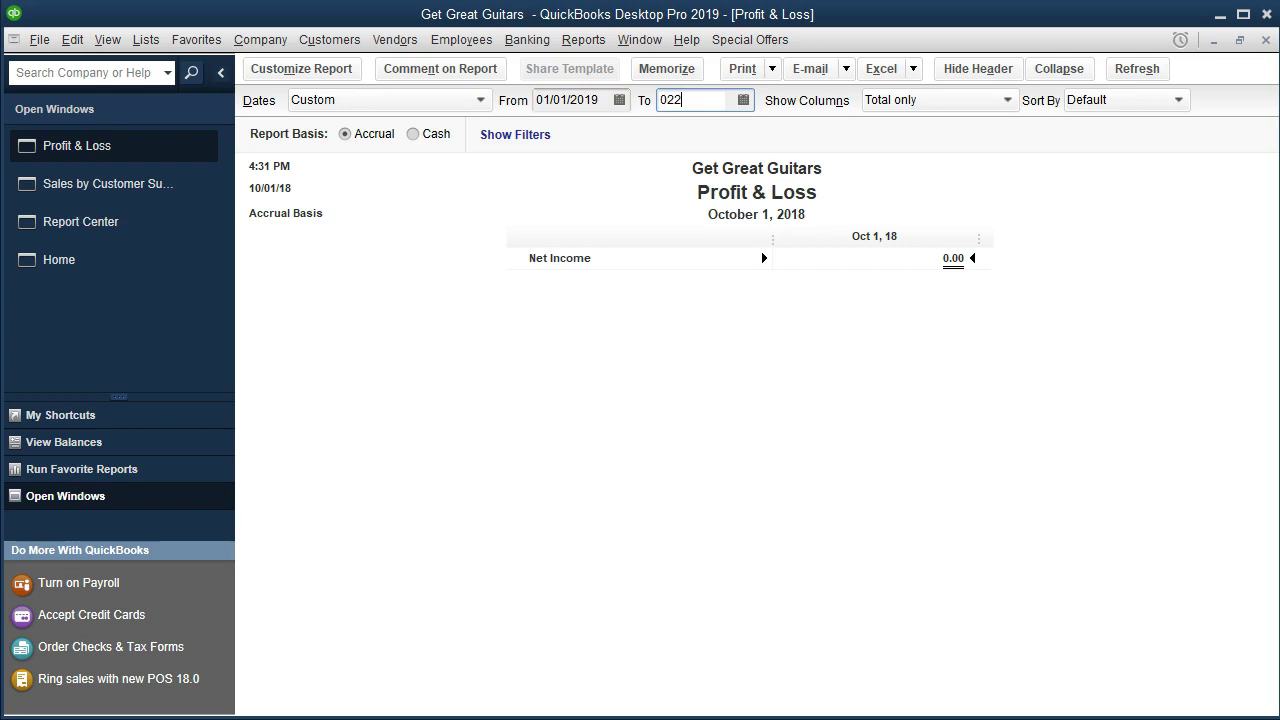
pyautogui.press('Tab')
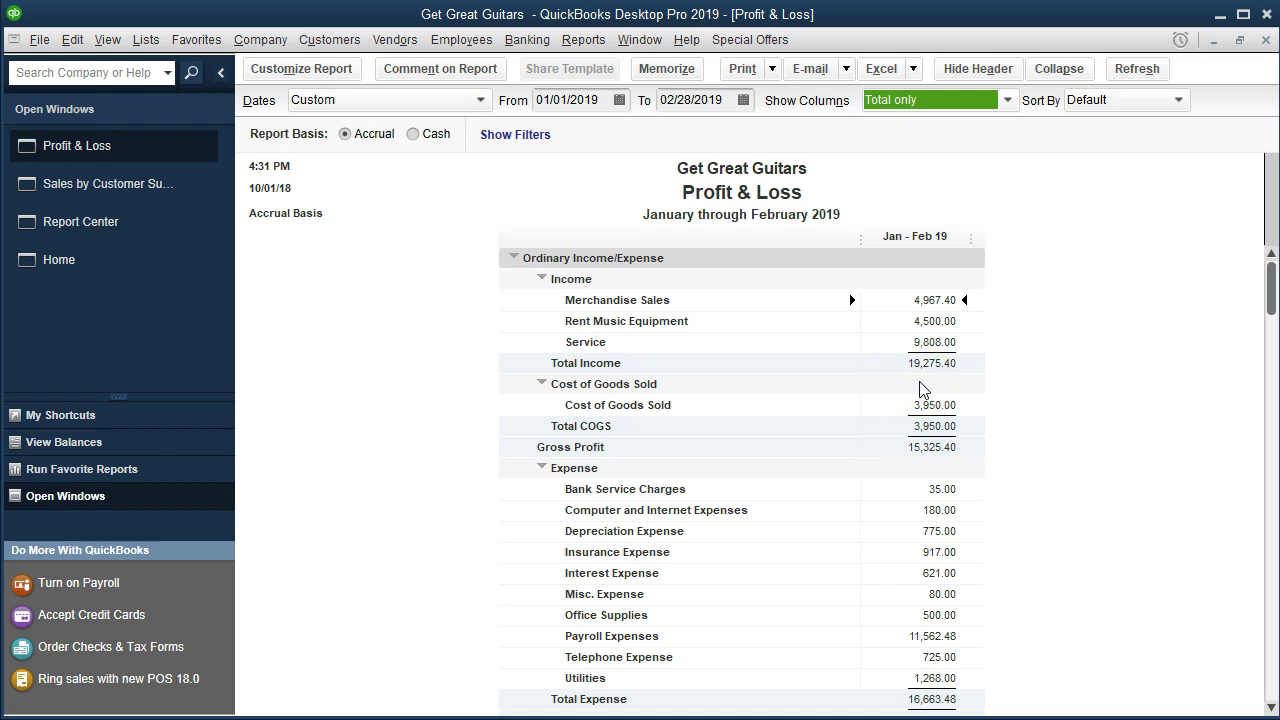
# - Enter the 18,775.4 sales total into Calculator and start a subtraction
pyautogui.click(166, 195)
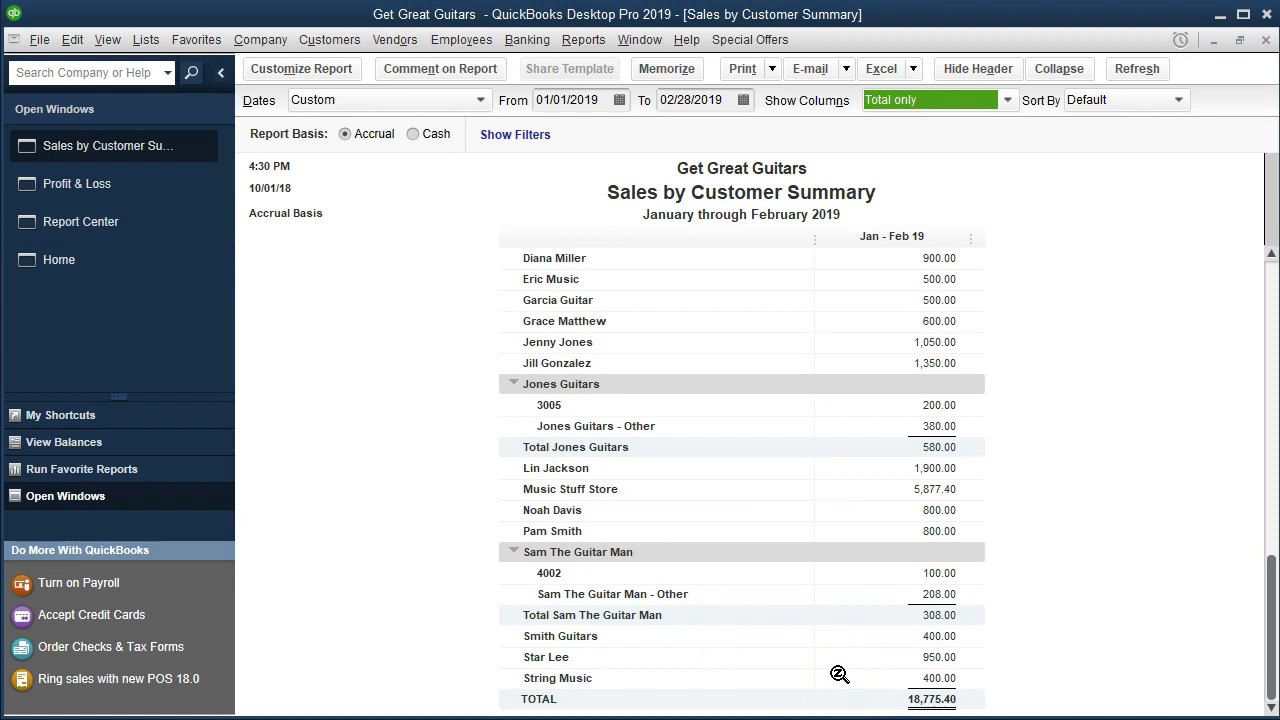
pyautogui.click(871, 544)
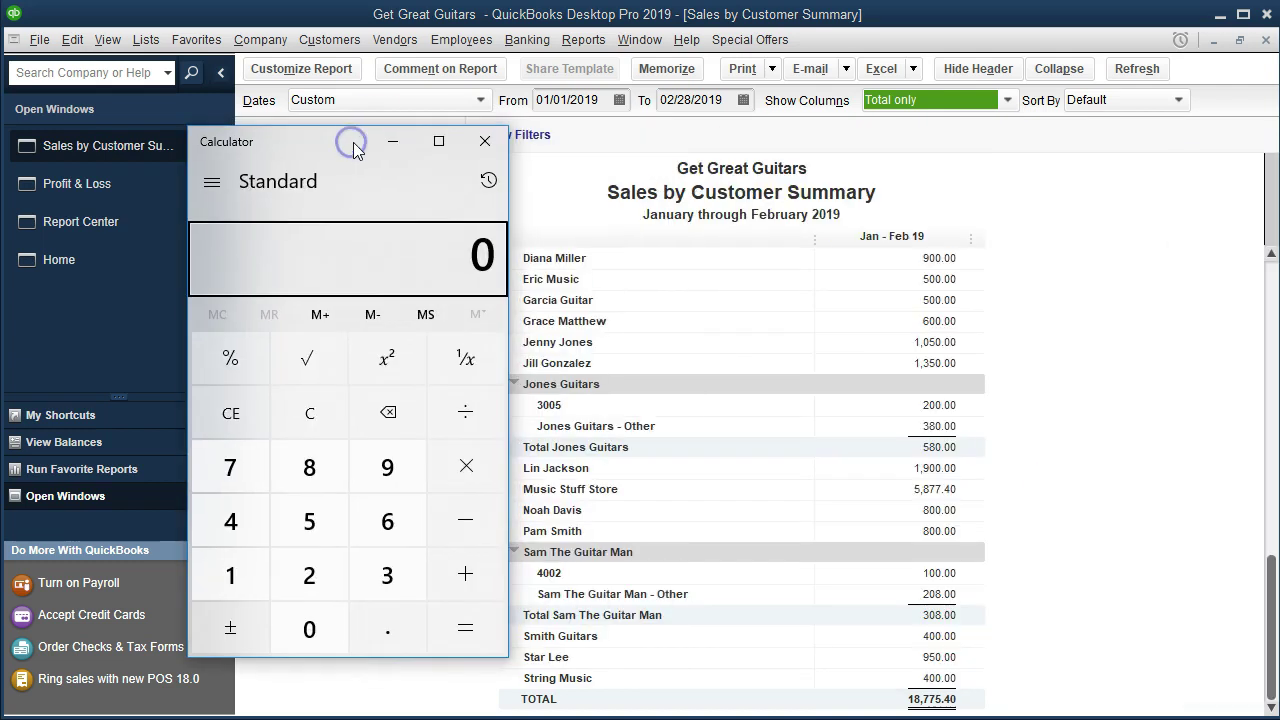
pyautogui.write('18775.3')
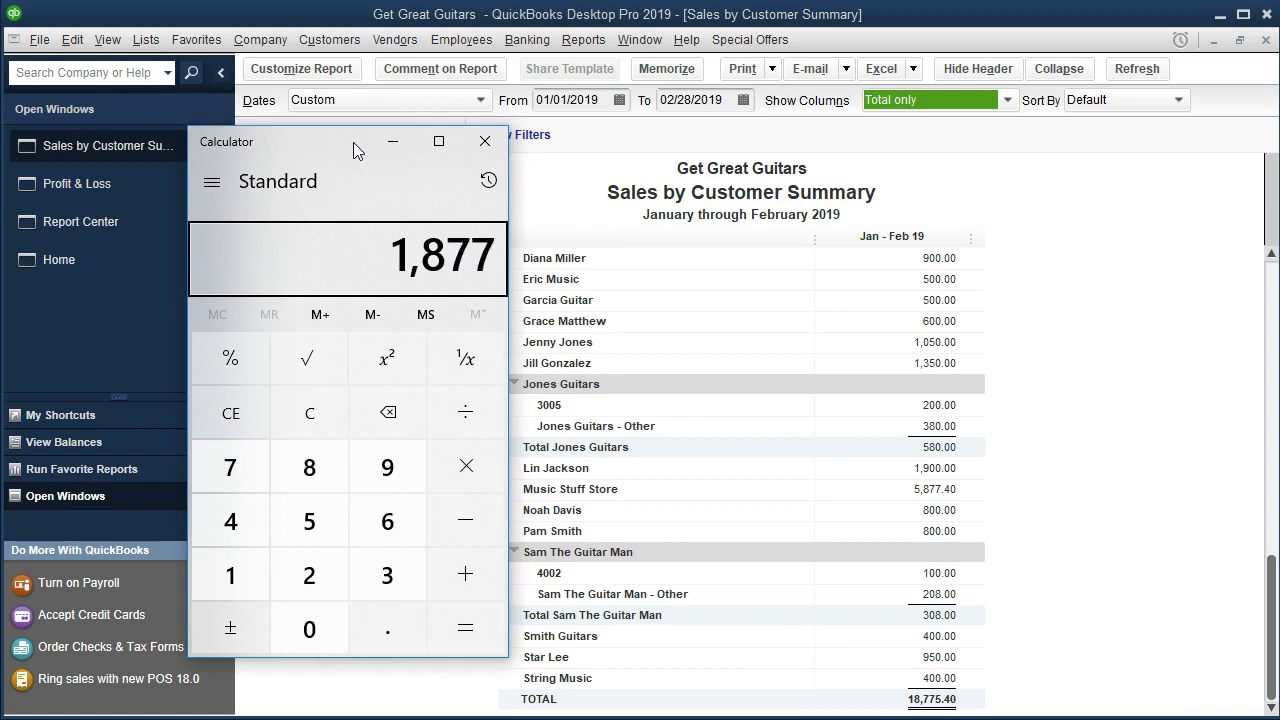
pyautogui.press('BackSpace')
pyautogui.write('4')
pyautogui.press('-')
pyautogui.moveTo(353, 142); pyautogui.dragTo(721, 197)
# - Subtract the 19,275.4 Profit & Loss income to get -500, then minimize Calculator
pyautogui.click(140, 184)
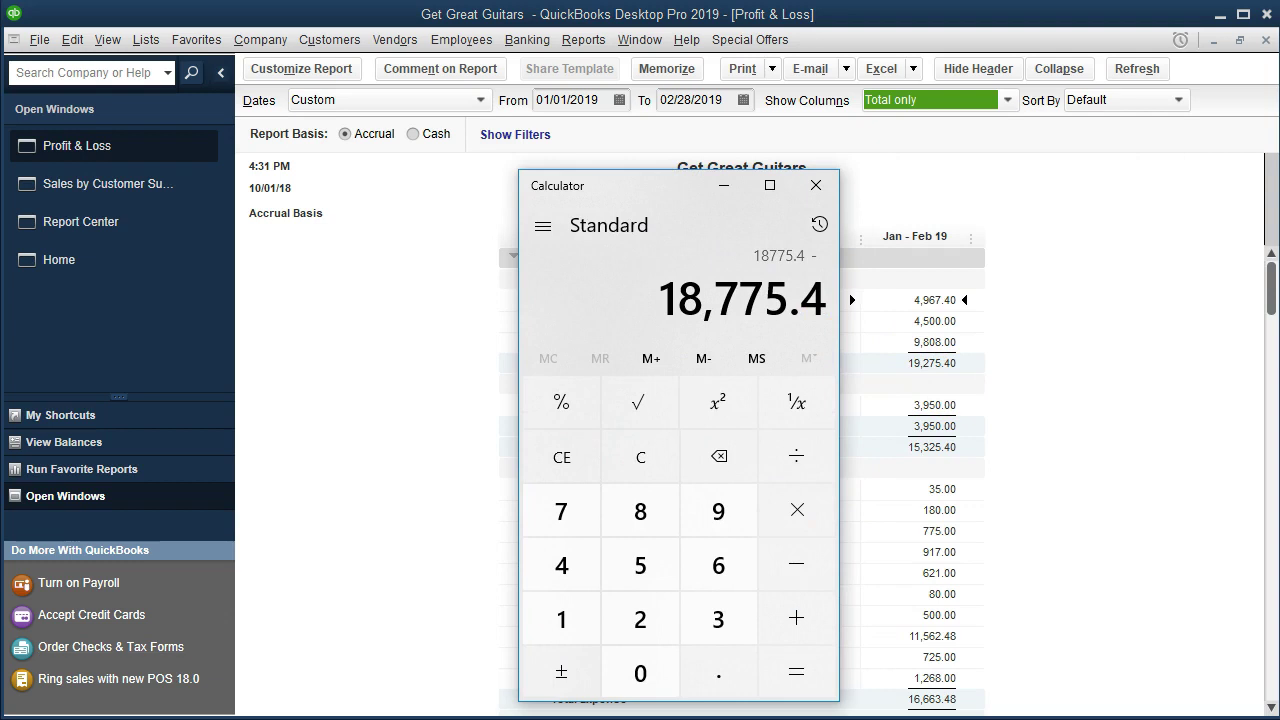
pyautogui.write('19275.4')
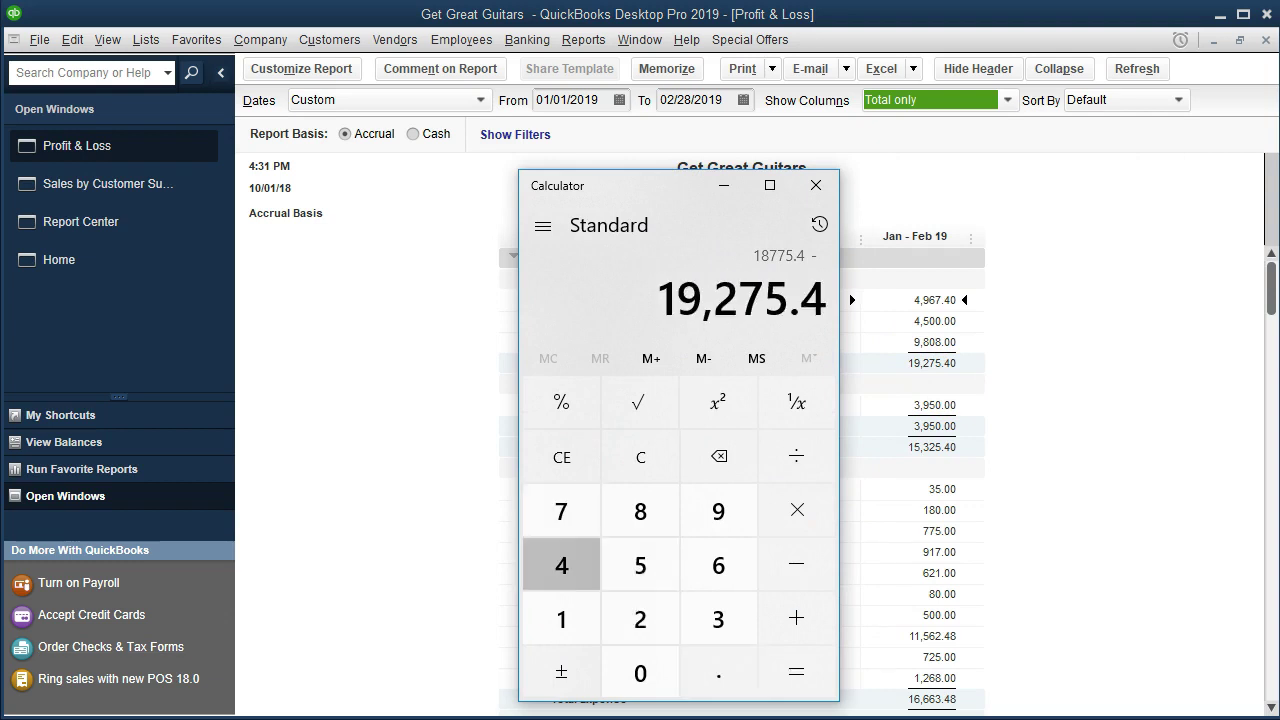
pyautogui.press('Return')
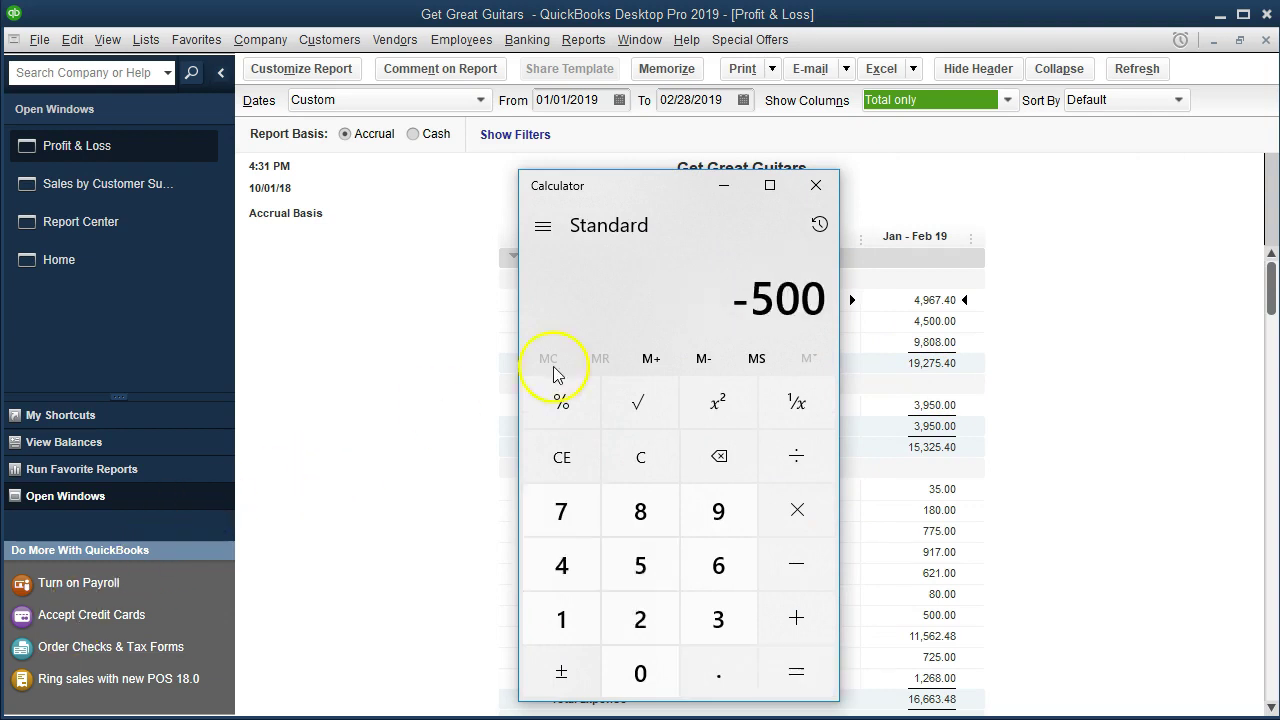
pyautogui.click(722, 186)
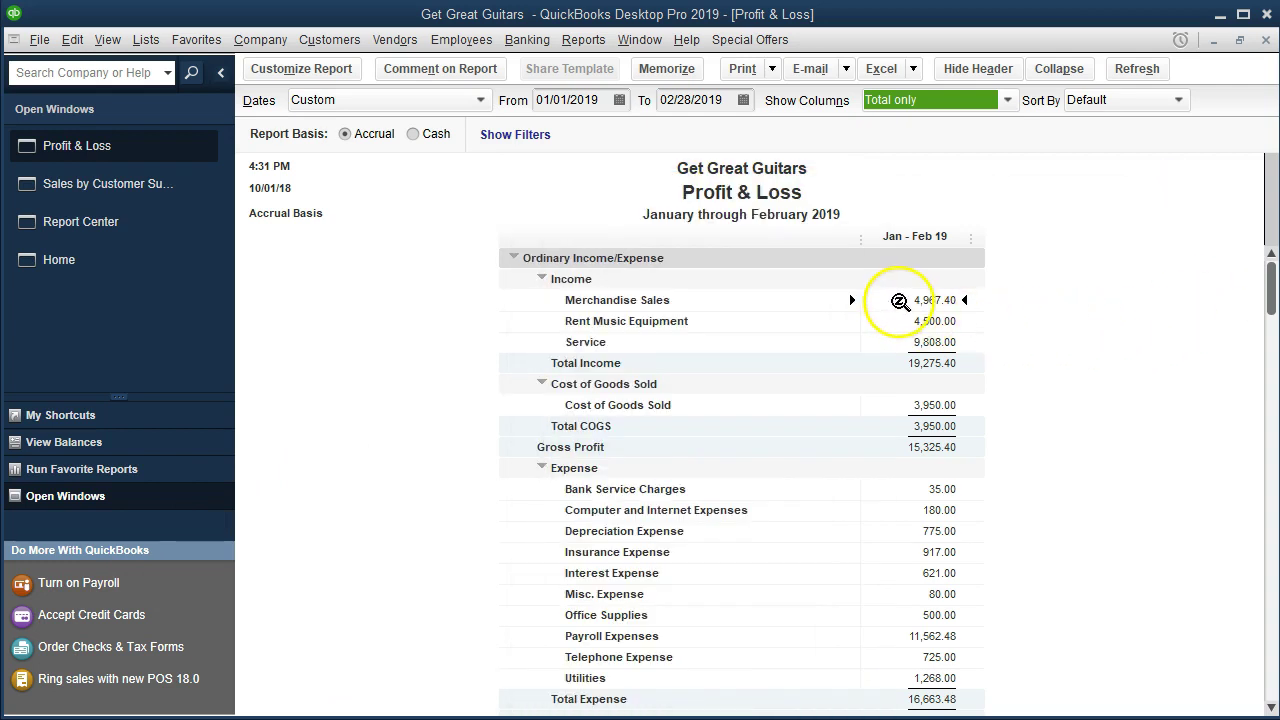
# - QuickZoom the 4,967.40 Merchandise Sales amount to see its ten transactions
pyautogui.doubleClick(899, 301)
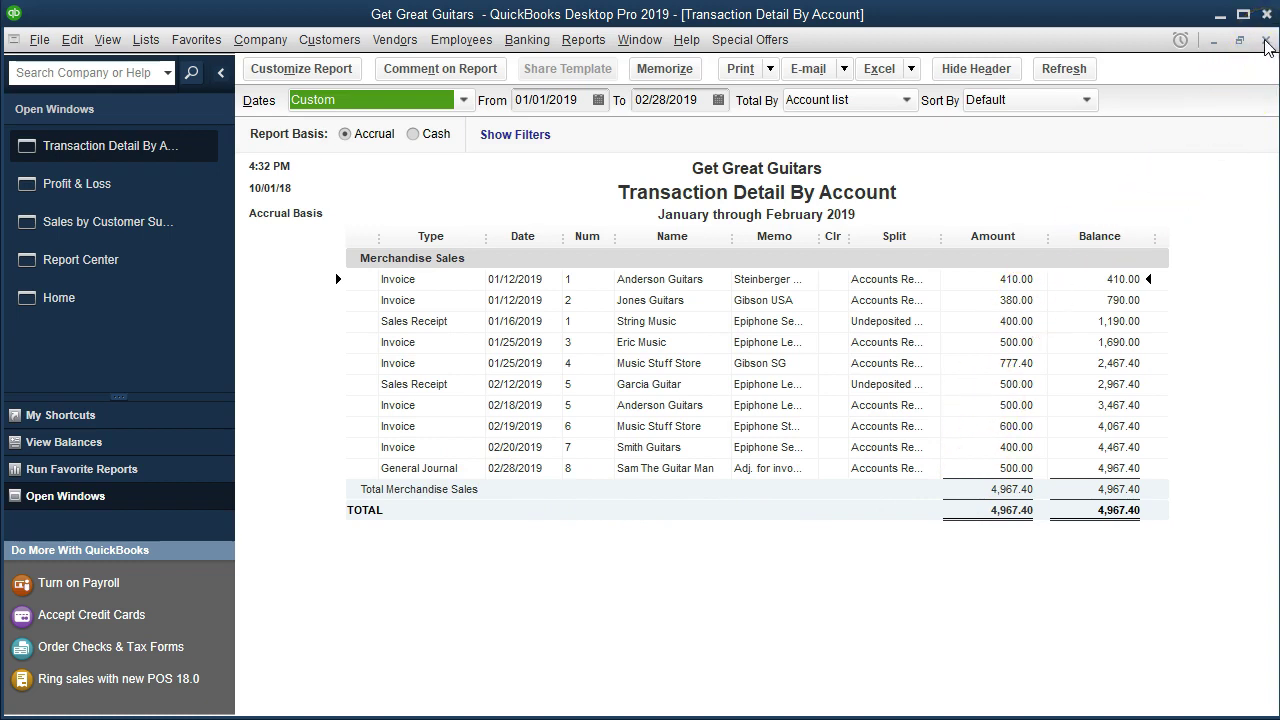
# - Close the transaction detail and return to the Sales by Customer Summary, scrolled to the top
pyautogui.click(1265, 41)
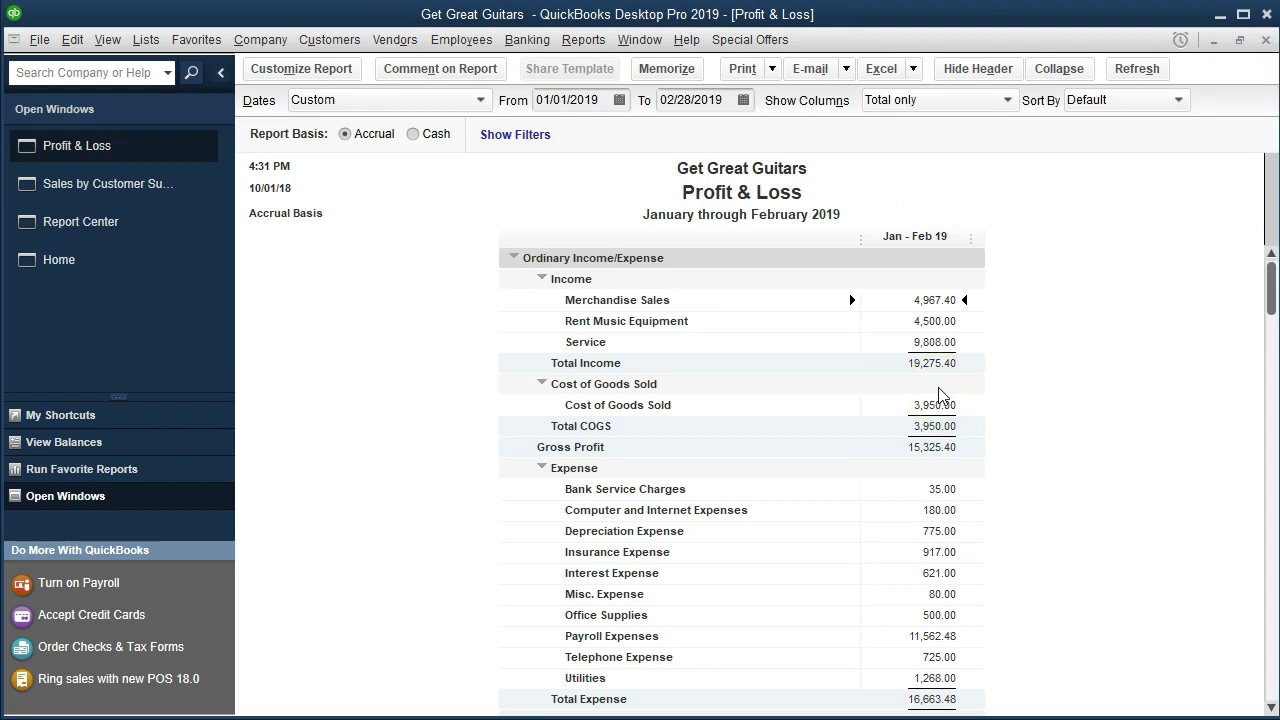
pyautogui.click(845, 400)
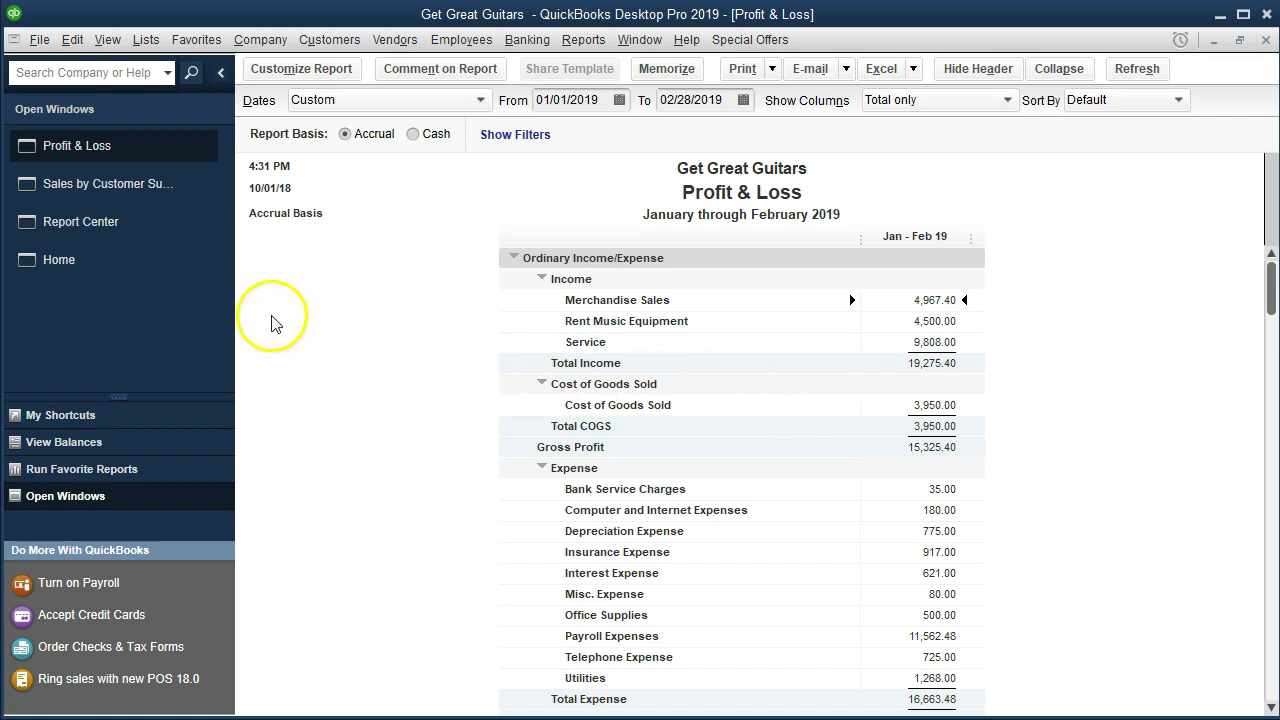
pyautogui.click(159, 195)
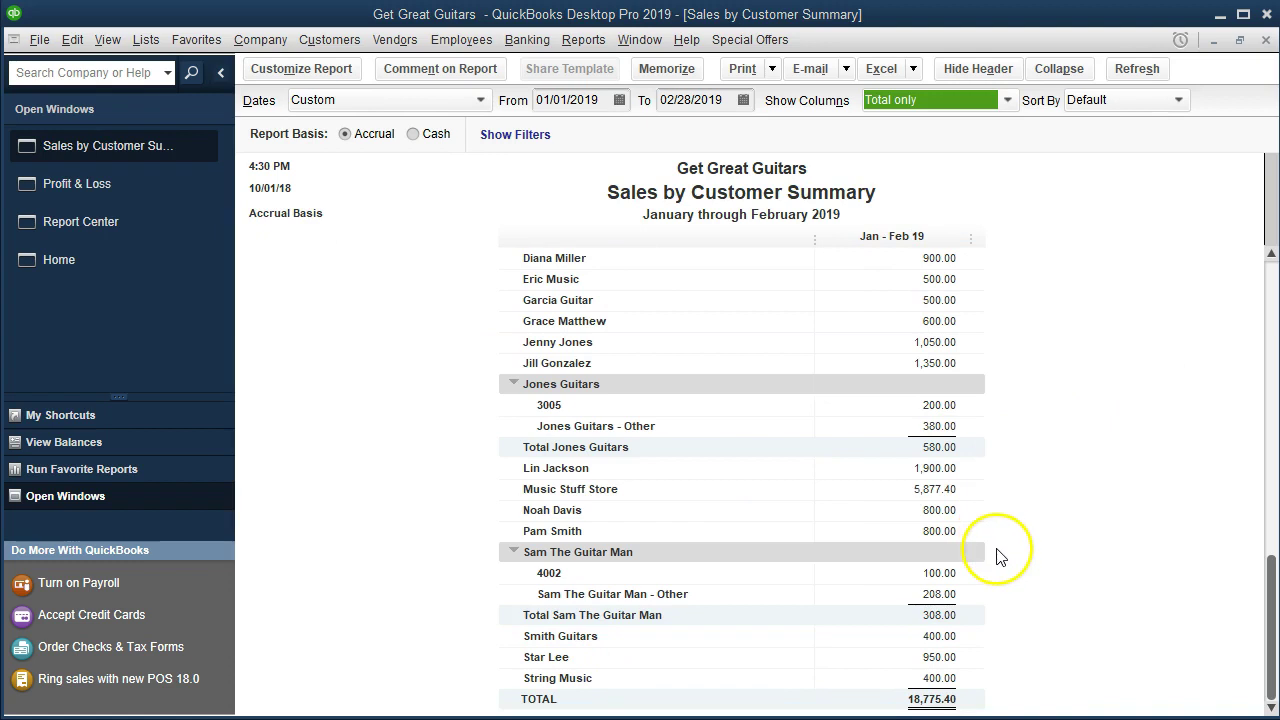
pyautogui.scroll(2, 1006, 557)
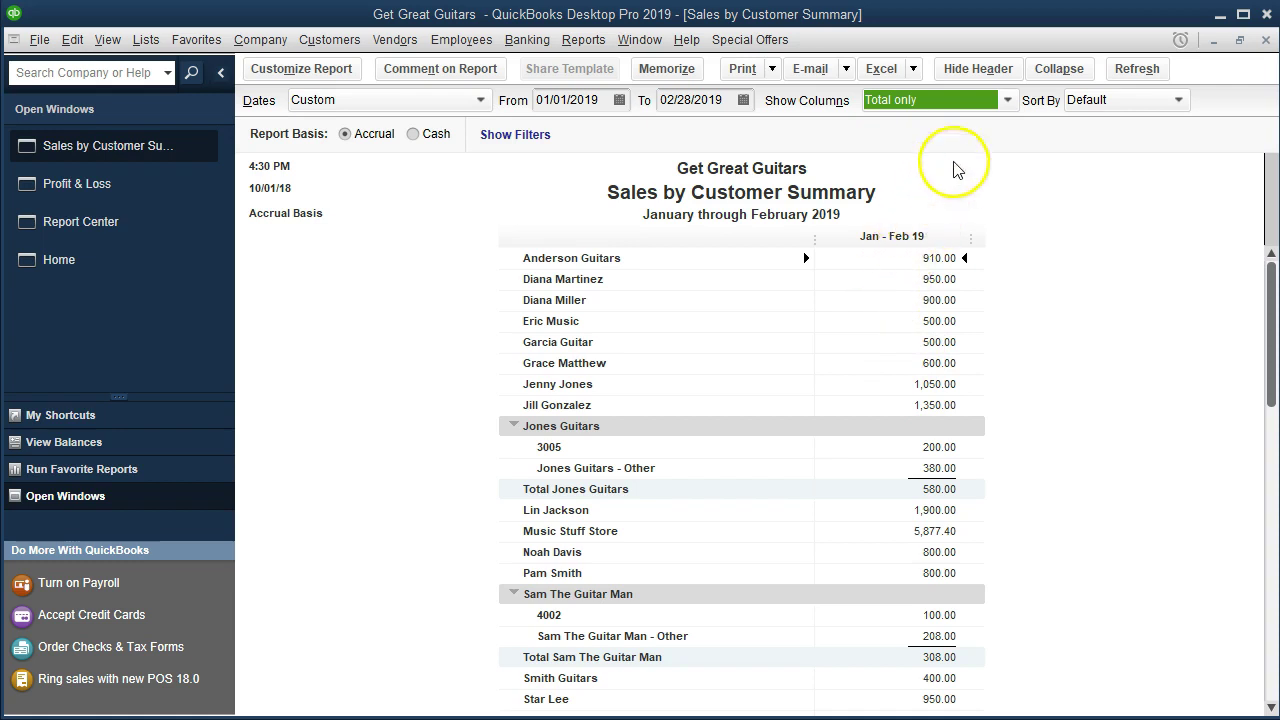
# - Show columns by Month, then inspect and close one customer's 500.00 January detail
pyautogui.click(1008, 100)
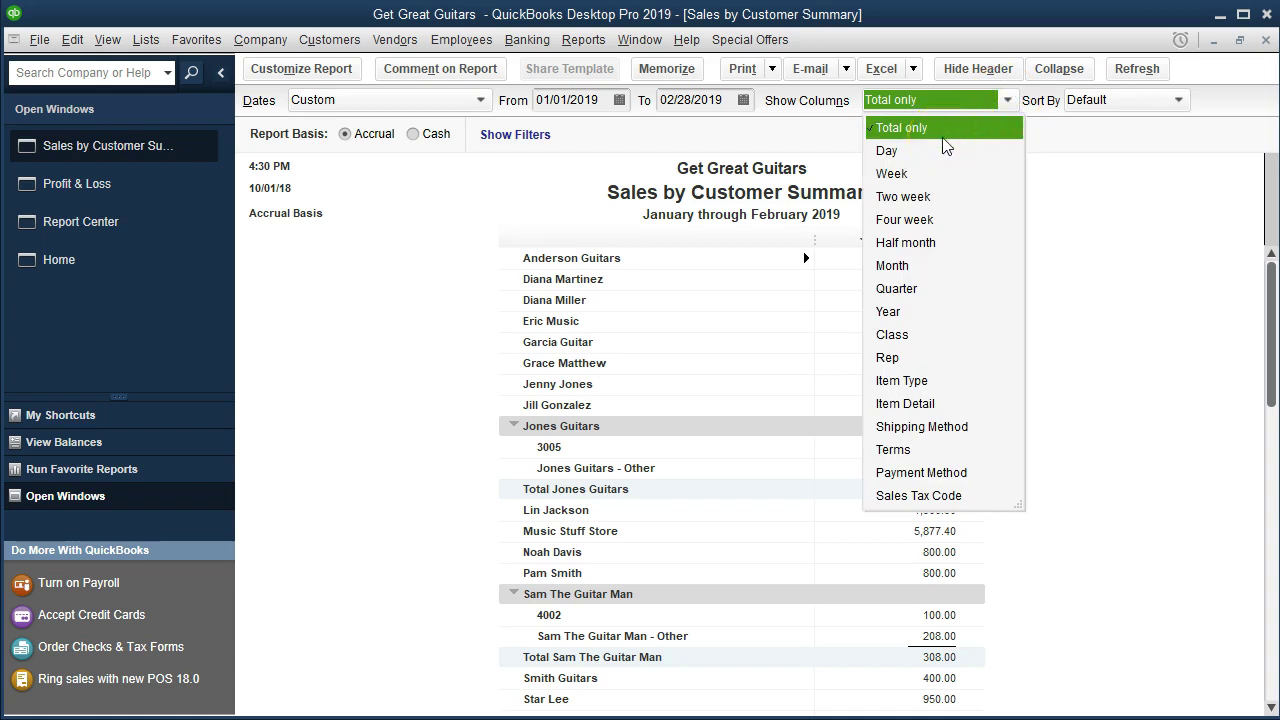
pyautogui.click(906, 268)
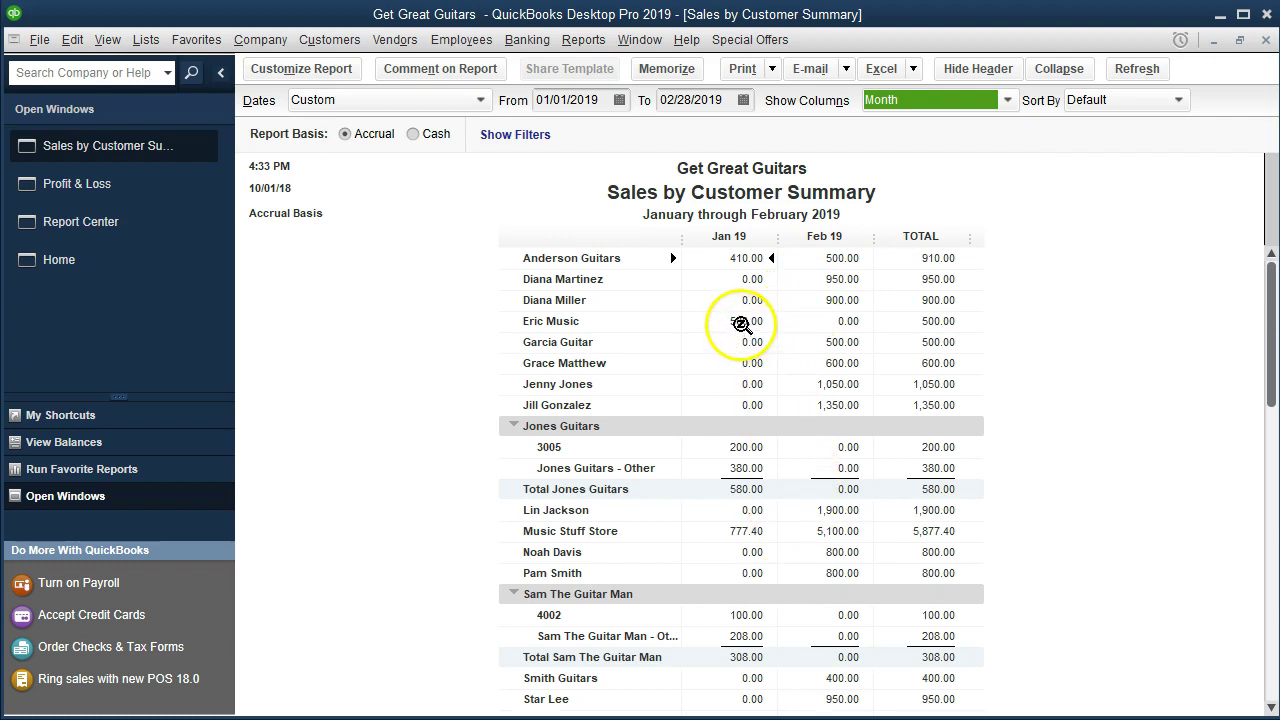
pyautogui.doubleClick(741, 322)
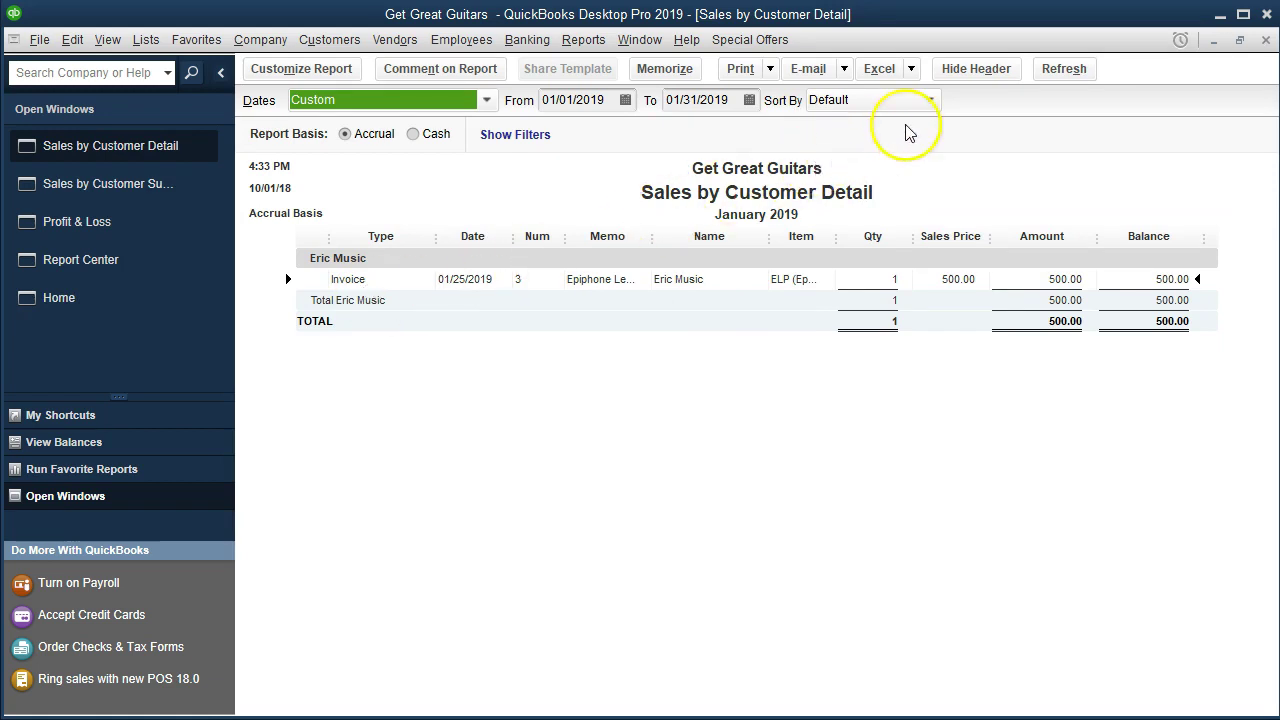
pyautogui.click(1266, 40)
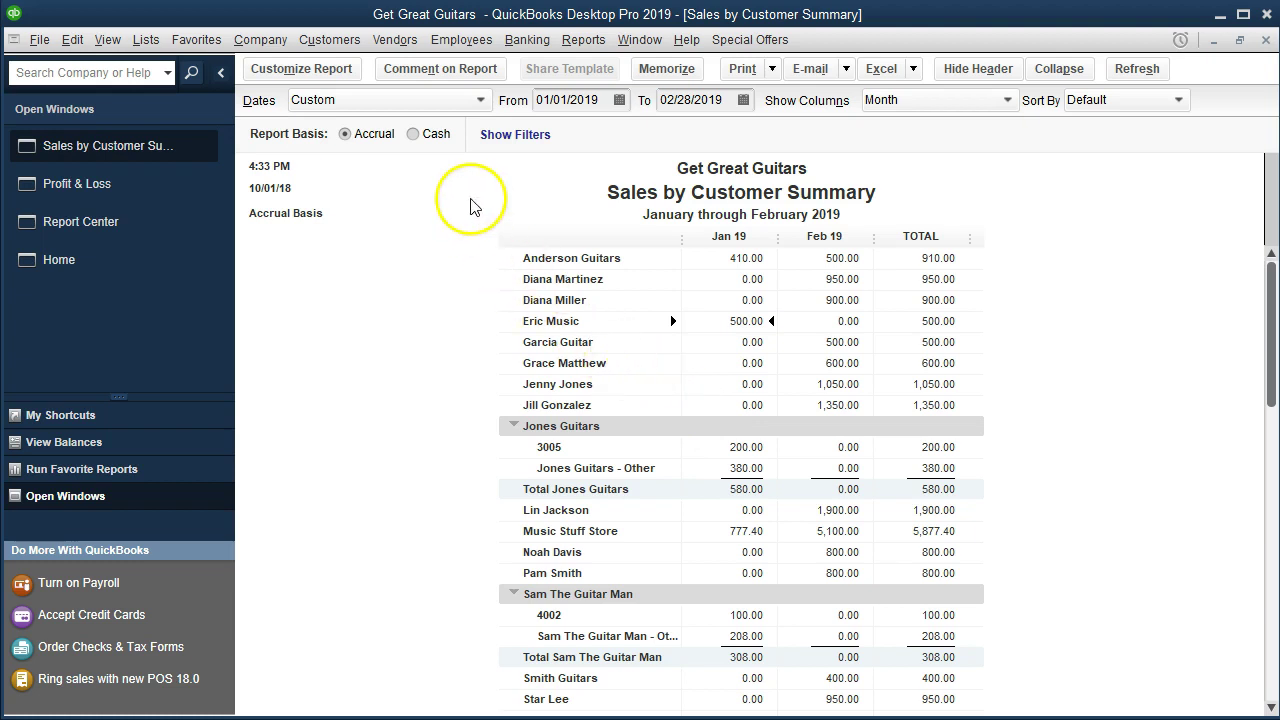
# - In Customize Report's Header/Footer settings, change the subtitle to 'January & February 2019'
pyautogui.click(342, 70)
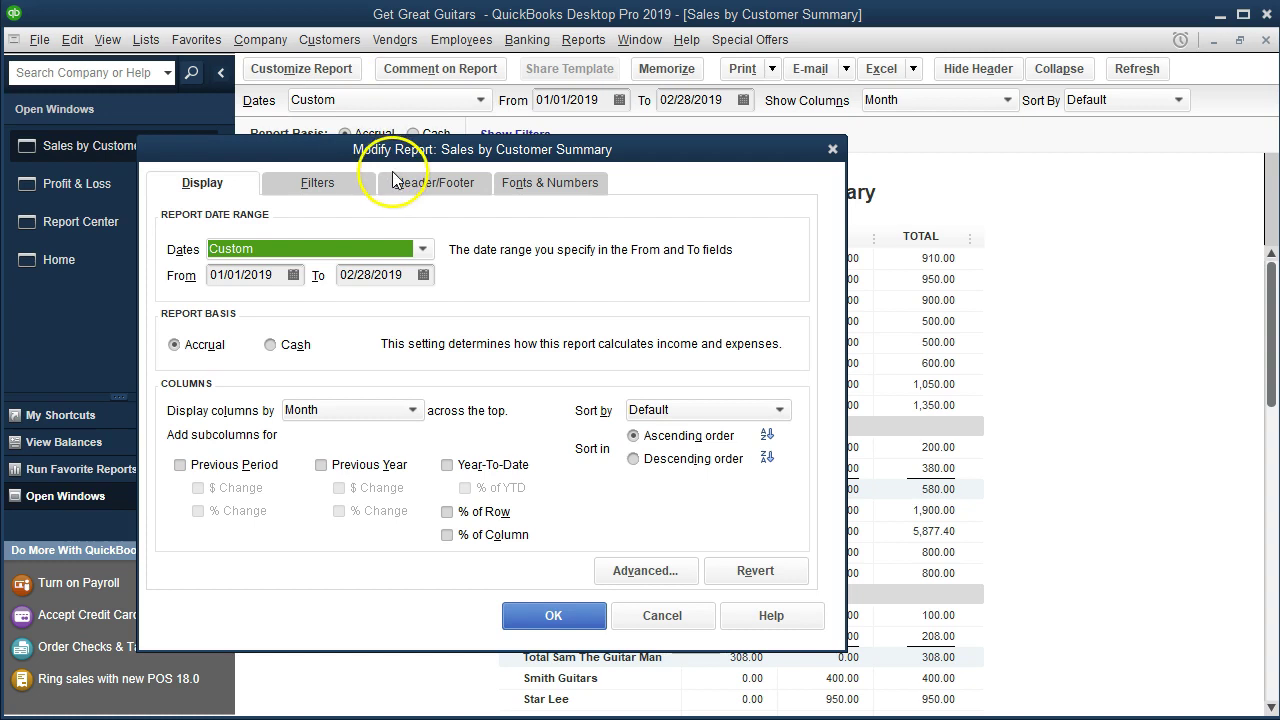
pyautogui.click(395, 181)
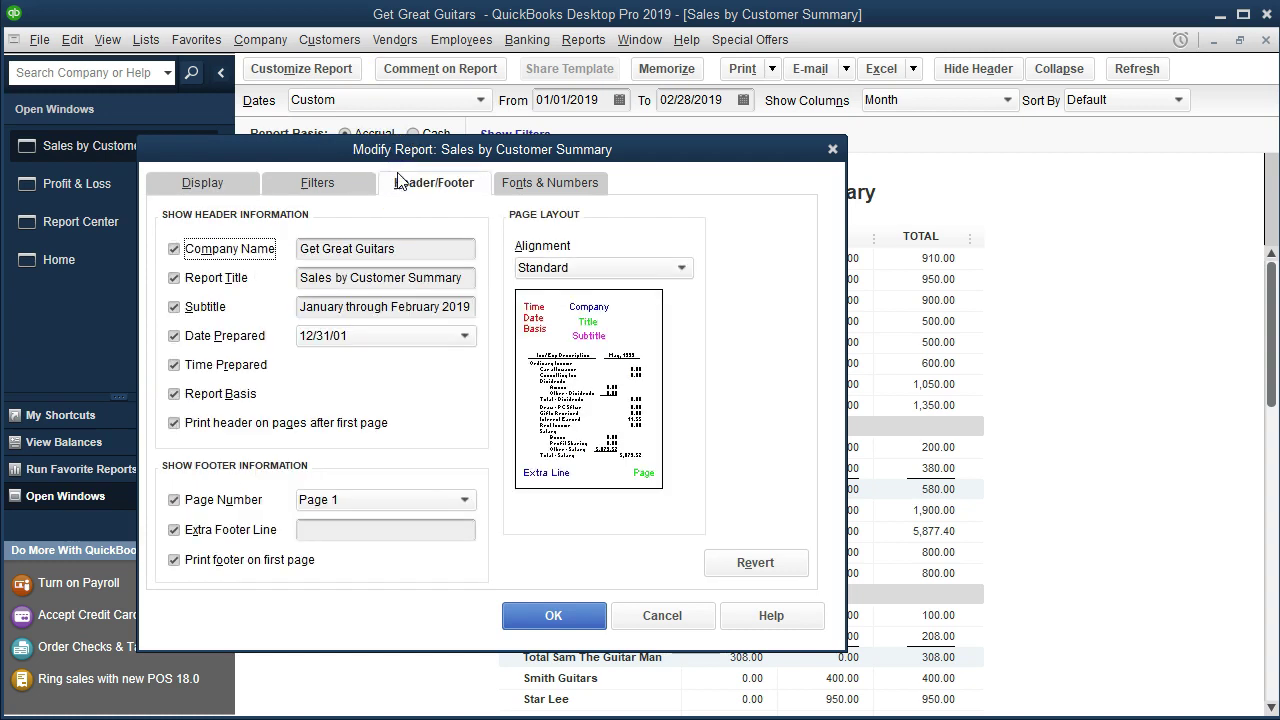
pyautogui.moveTo(650, 151); pyautogui.dragTo(919, 238)
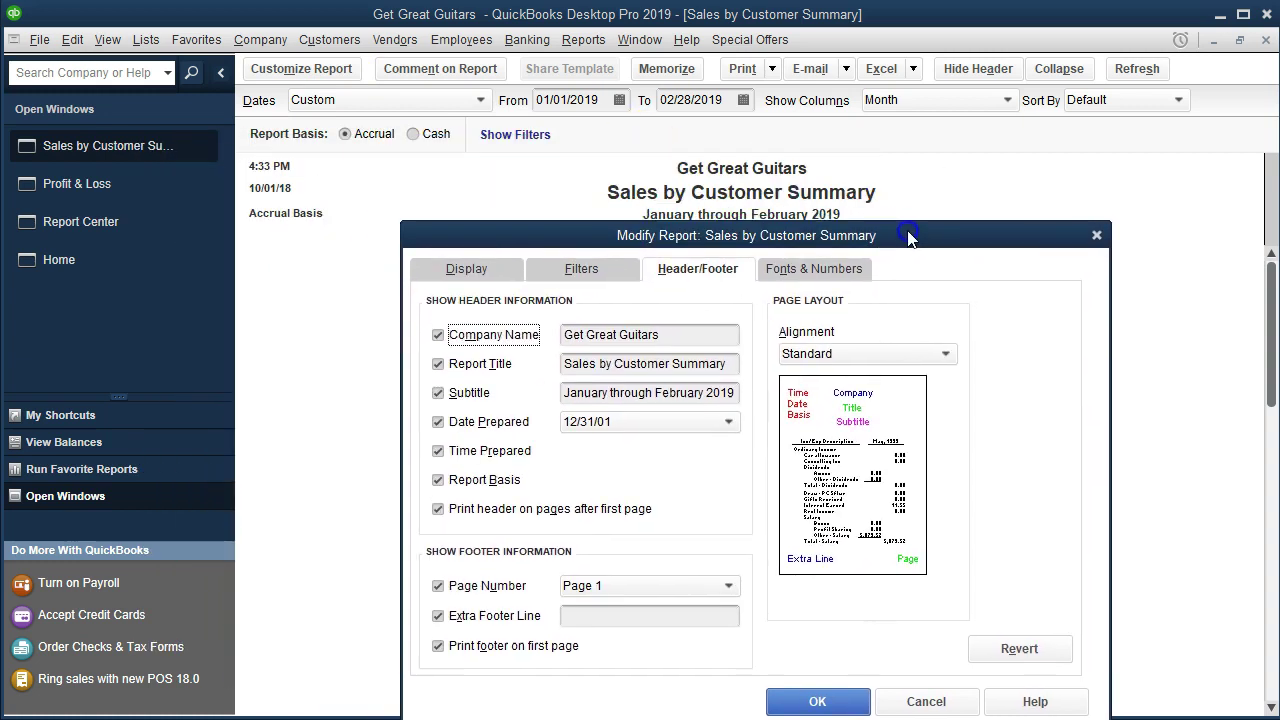
pyautogui.click(651, 392)
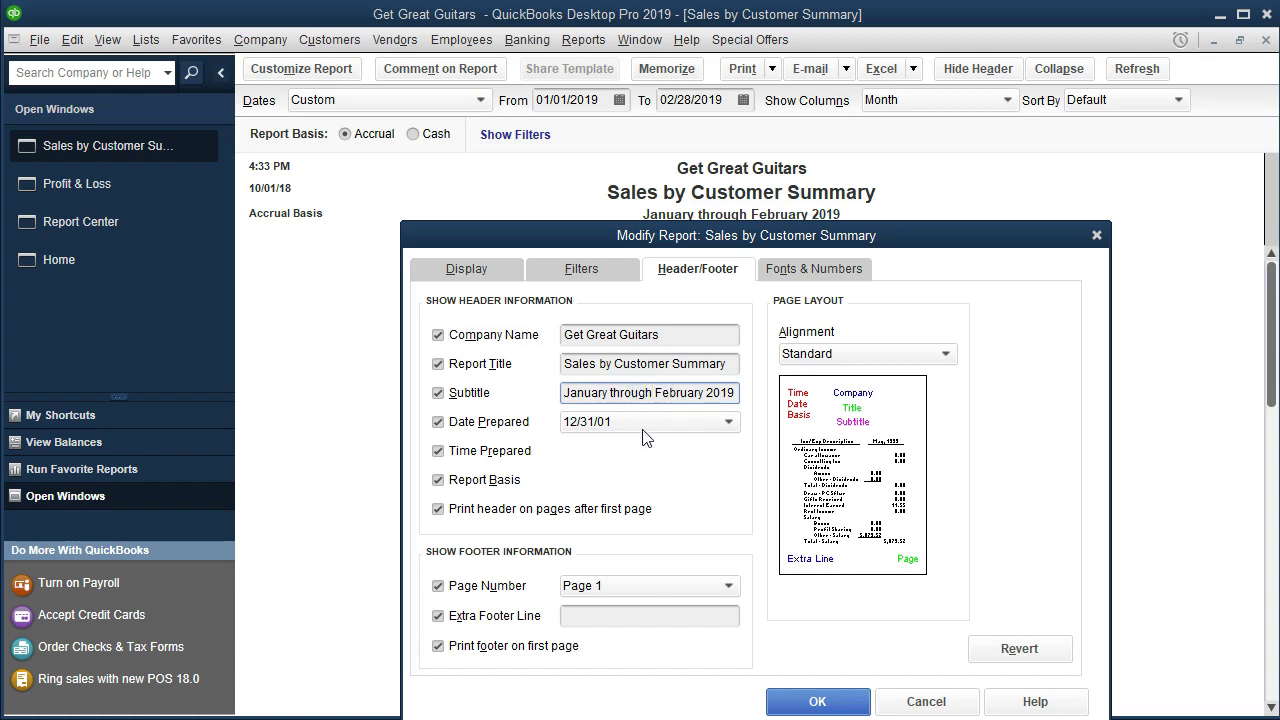
pyautogui.press('BackSpace')
pyautogui.press('BackSpace')
pyautogui.press('BackSpace')
pyautogui.press('BackSpace')
pyautogui.press('BackSpace')
pyautogui.press('BackSpace')
pyautogui.press('BackSpace')
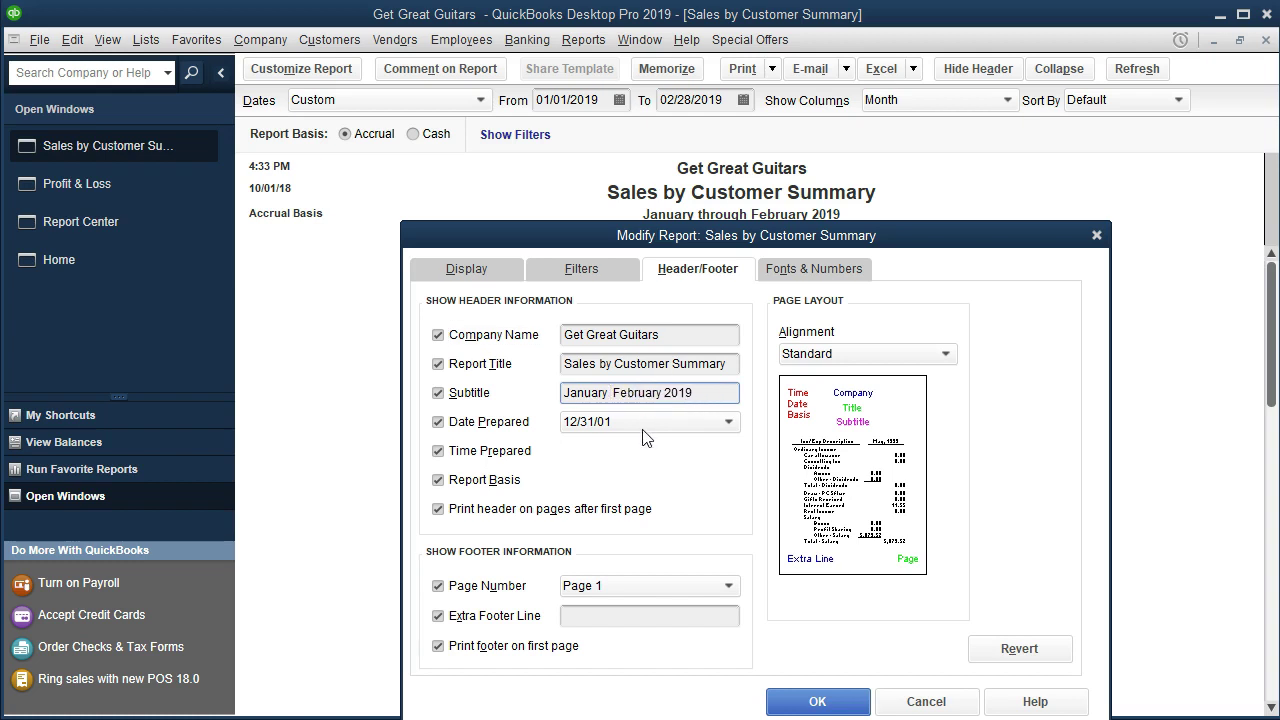
pyautogui.write('&')
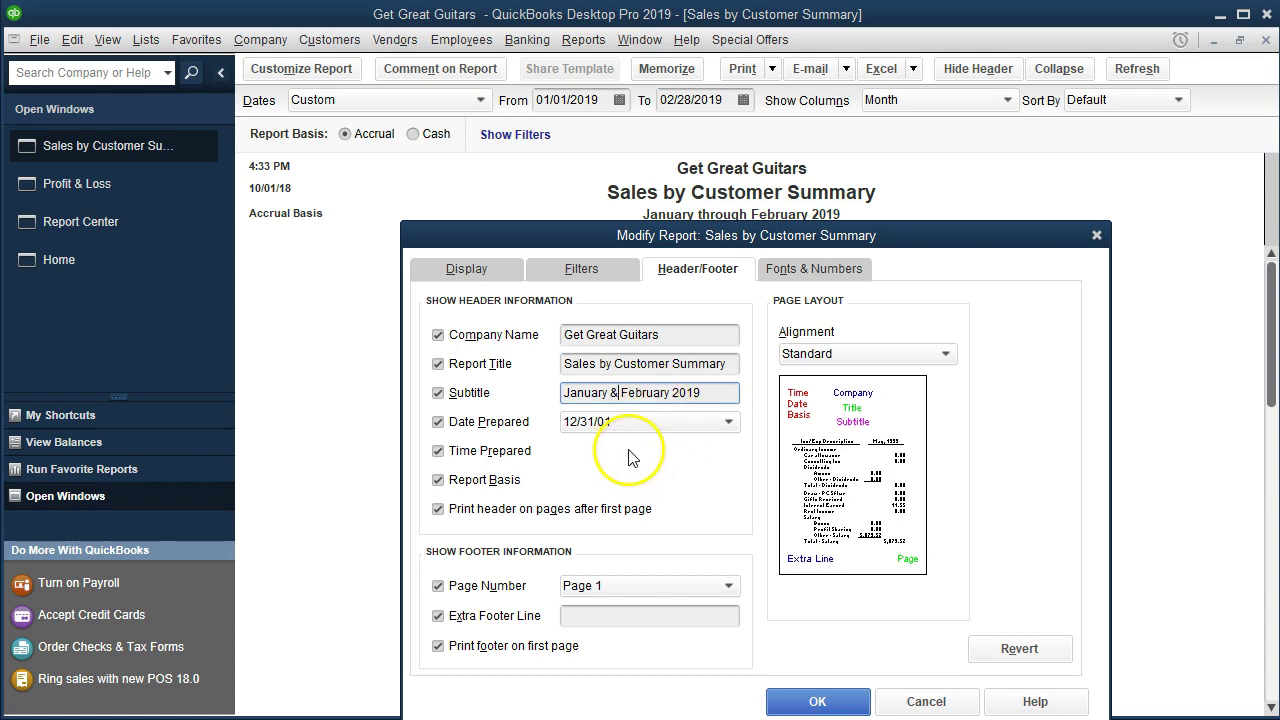
# - Hide Date Prepared, Time Prepared and Report Basis, and enter a name as the extra footer line
pyautogui.click(437, 421)
pyautogui.click(437, 451)
pyautogui.click(437, 480)
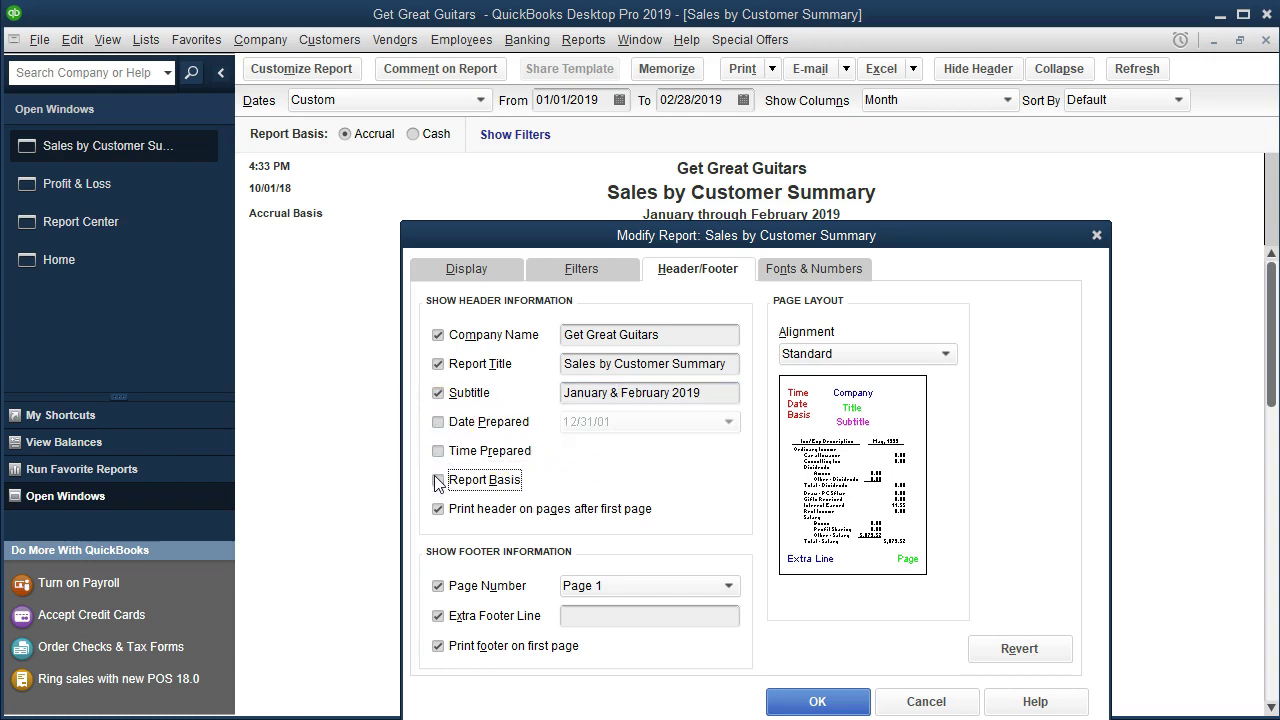
pyautogui.moveTo(700, 235); pyautogui.dragTo(687, 102)
pyautogui.click(585, 482)
pyautogui.write('Smith')
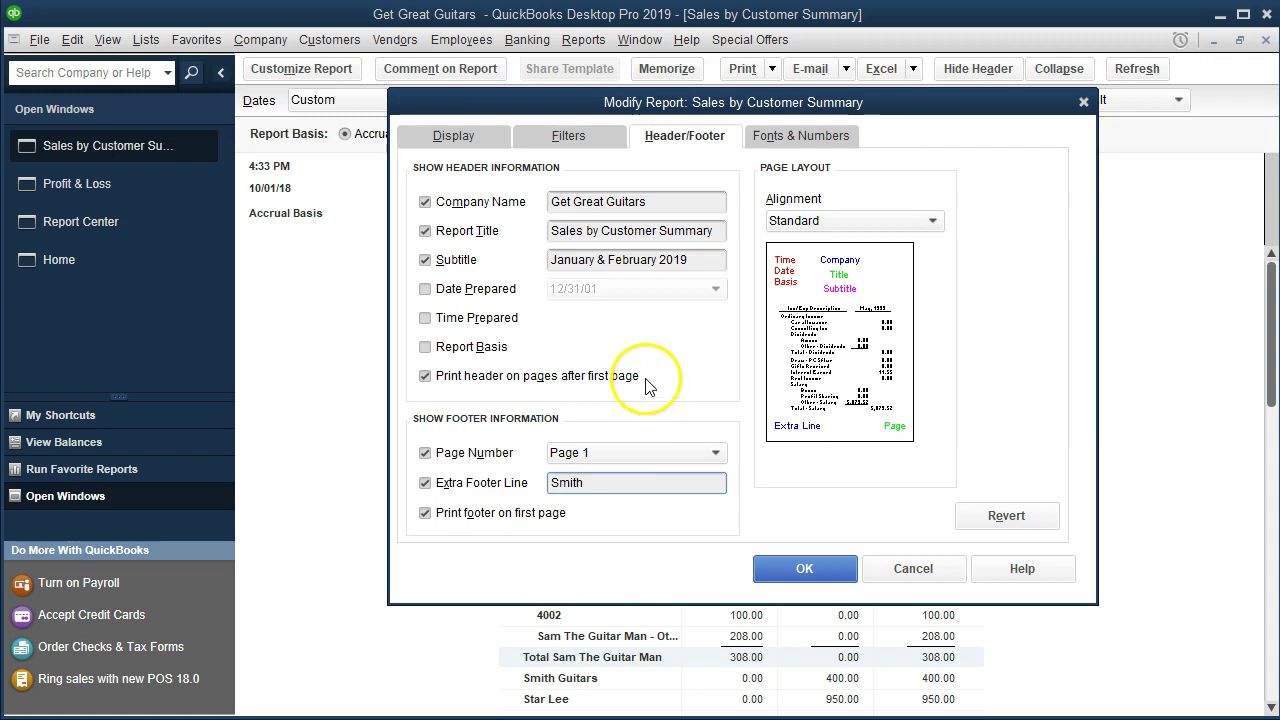
# - Show negative numbers in bright red parentheses and amounts without cents, then apply the customizations
pyautogui.click(773, 147)
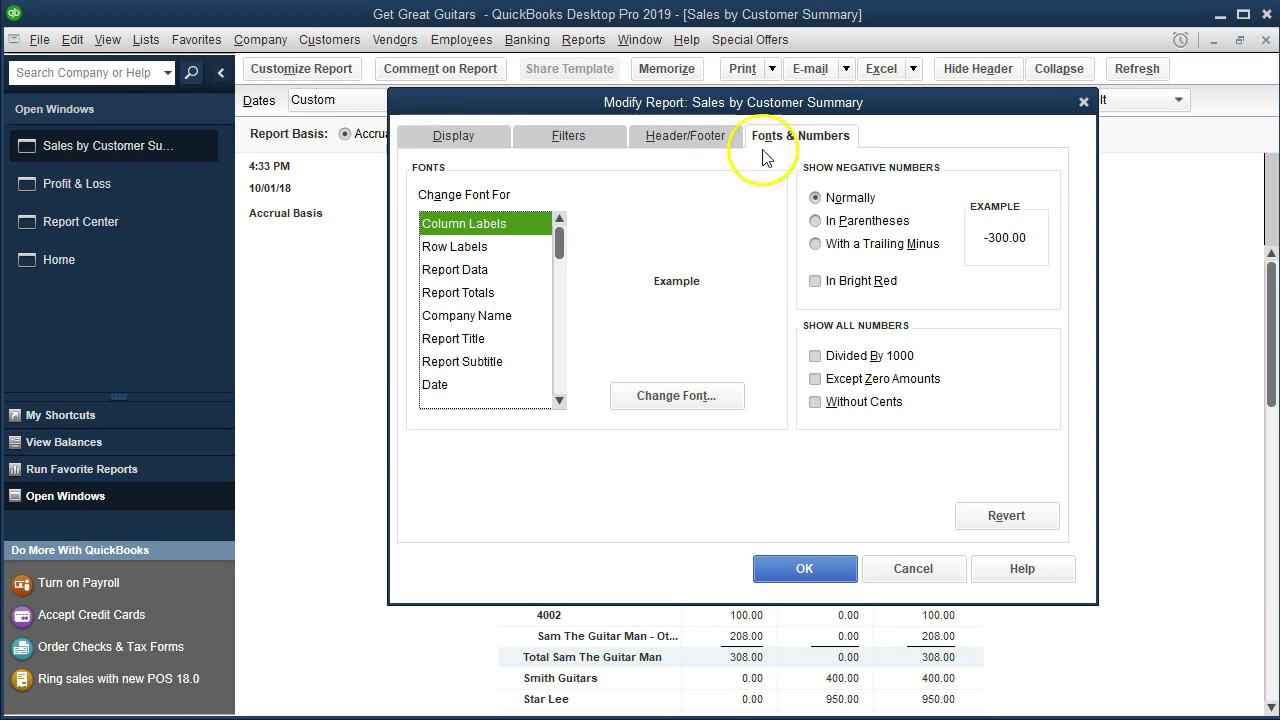
pyautogui.click(815, 221)
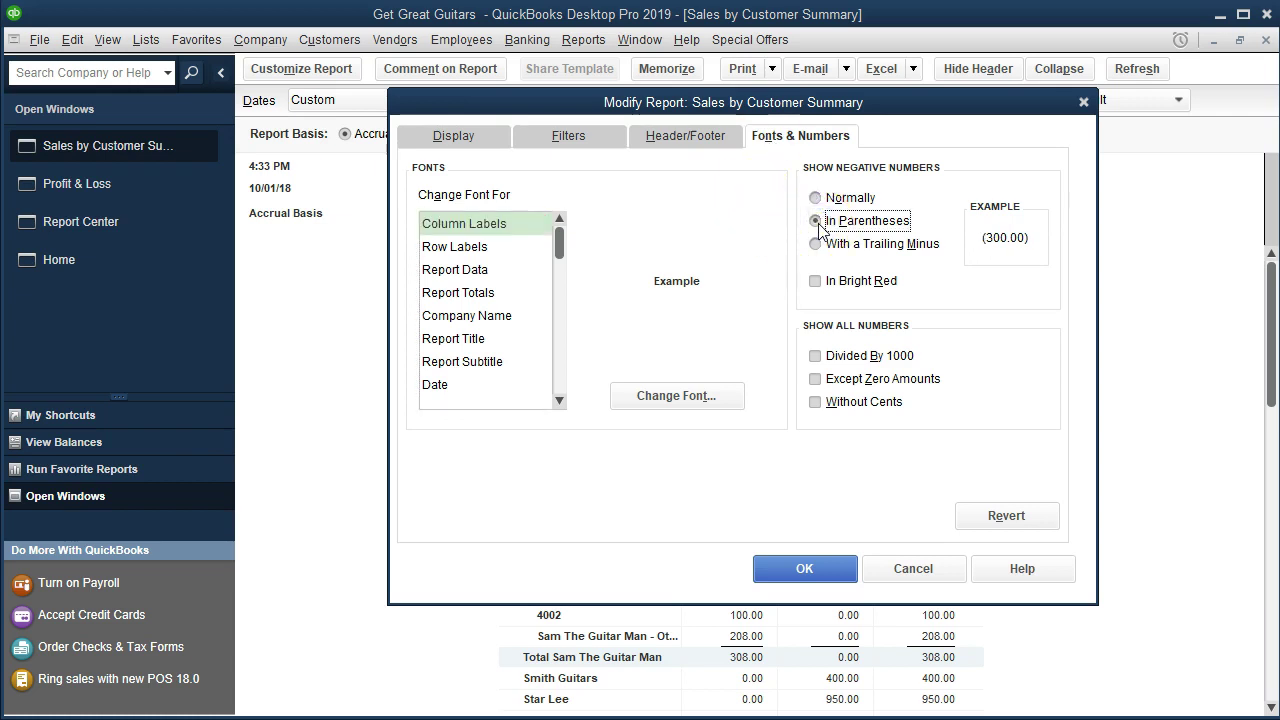
pyautogui.click(815, 281)
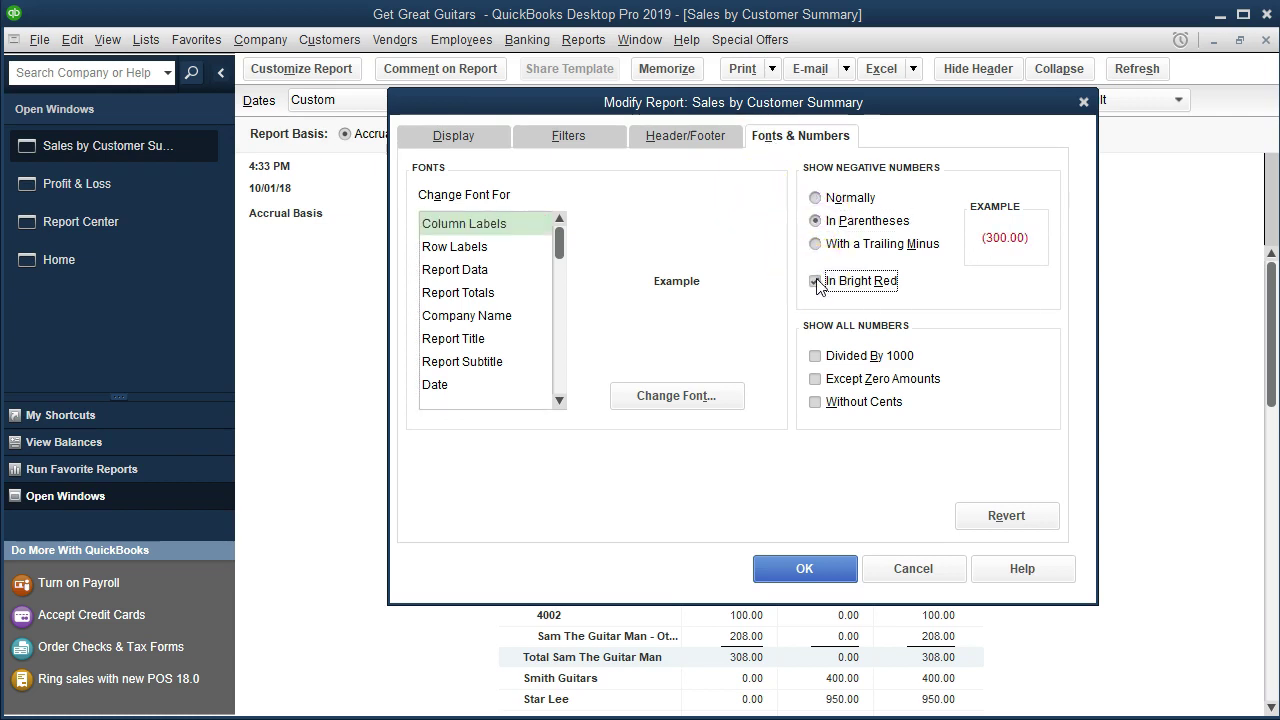
pyautogui.click(815, 403)
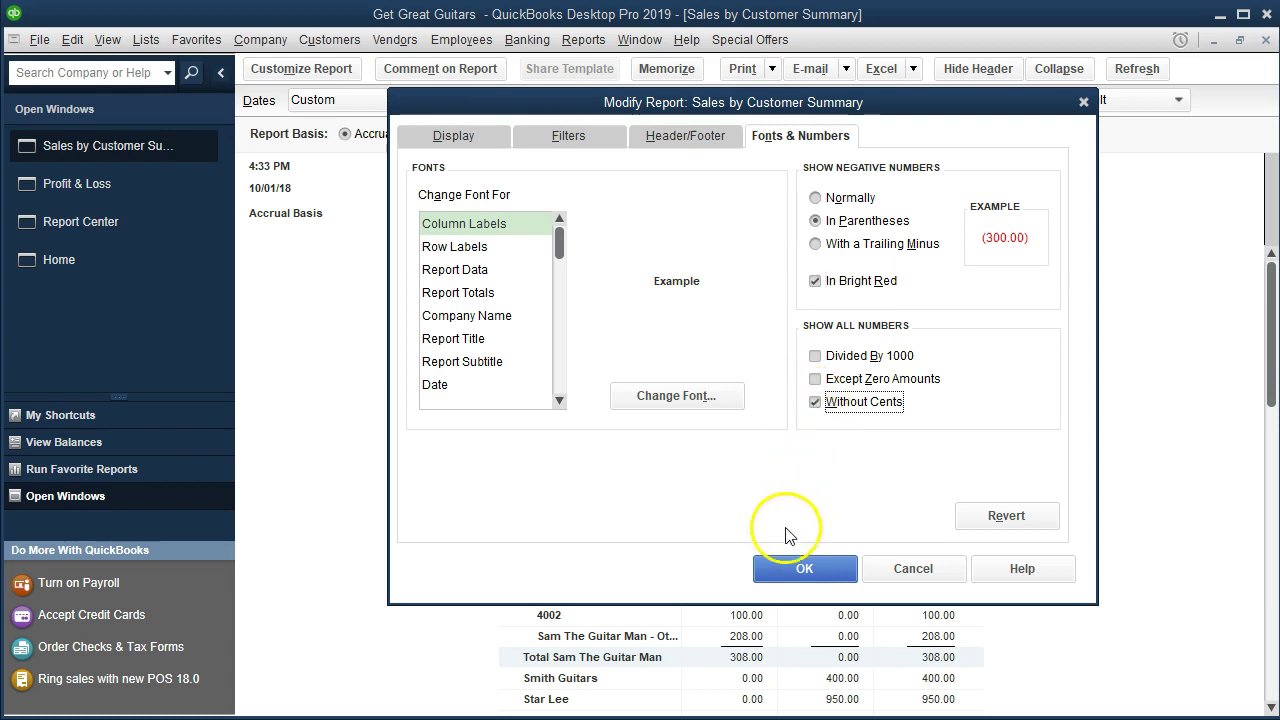
pyautogui.click(780, 569)
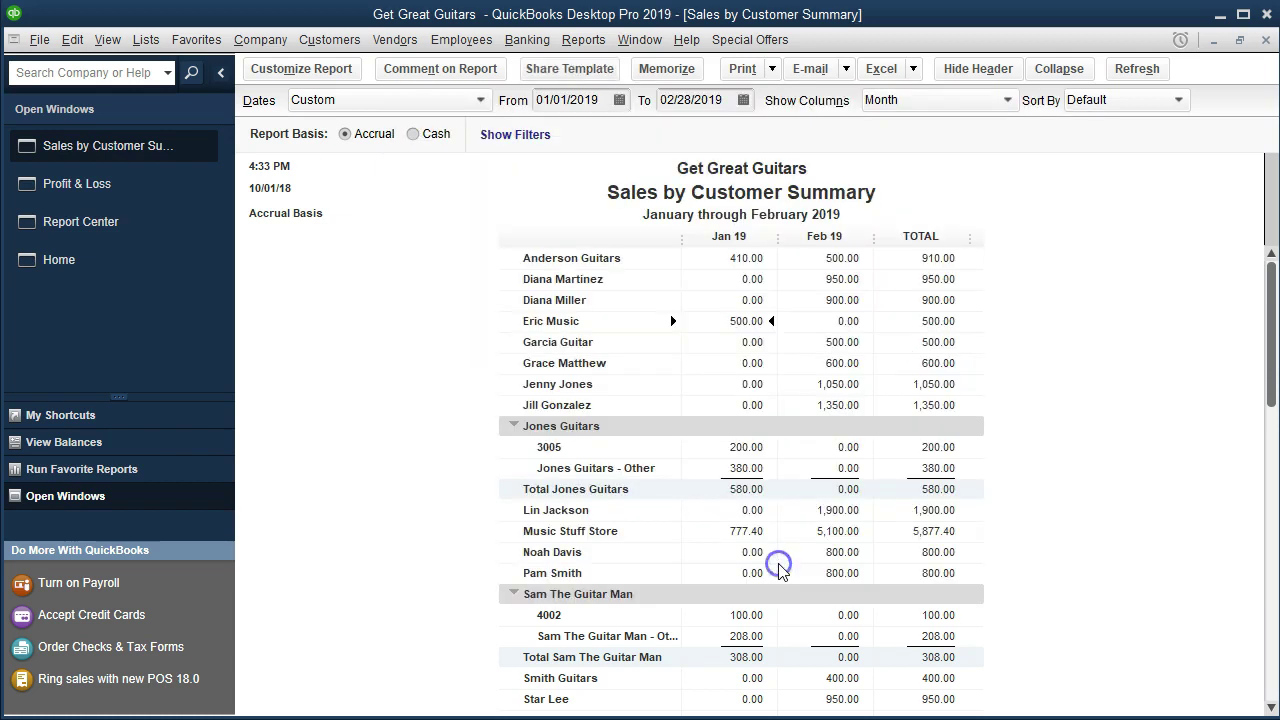
pyautogui.scroll(-1, 1000, 400)
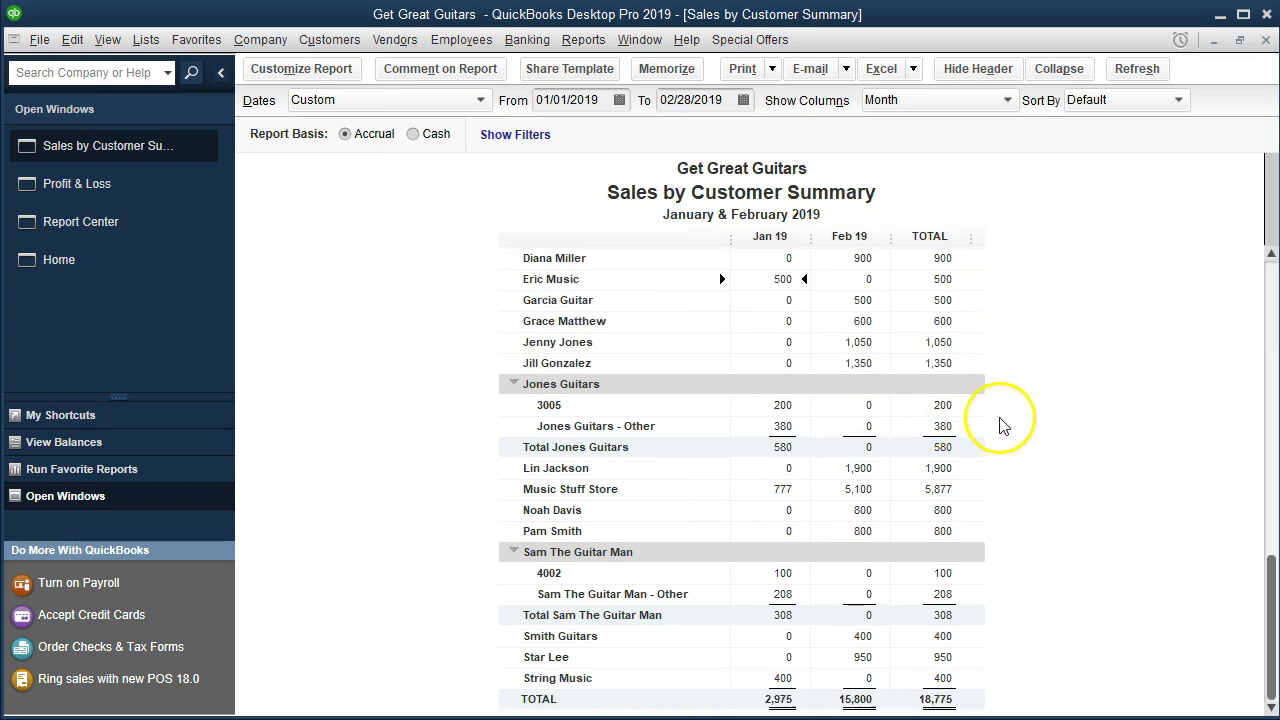
pyautogui.scroll(1, 1015, 480)
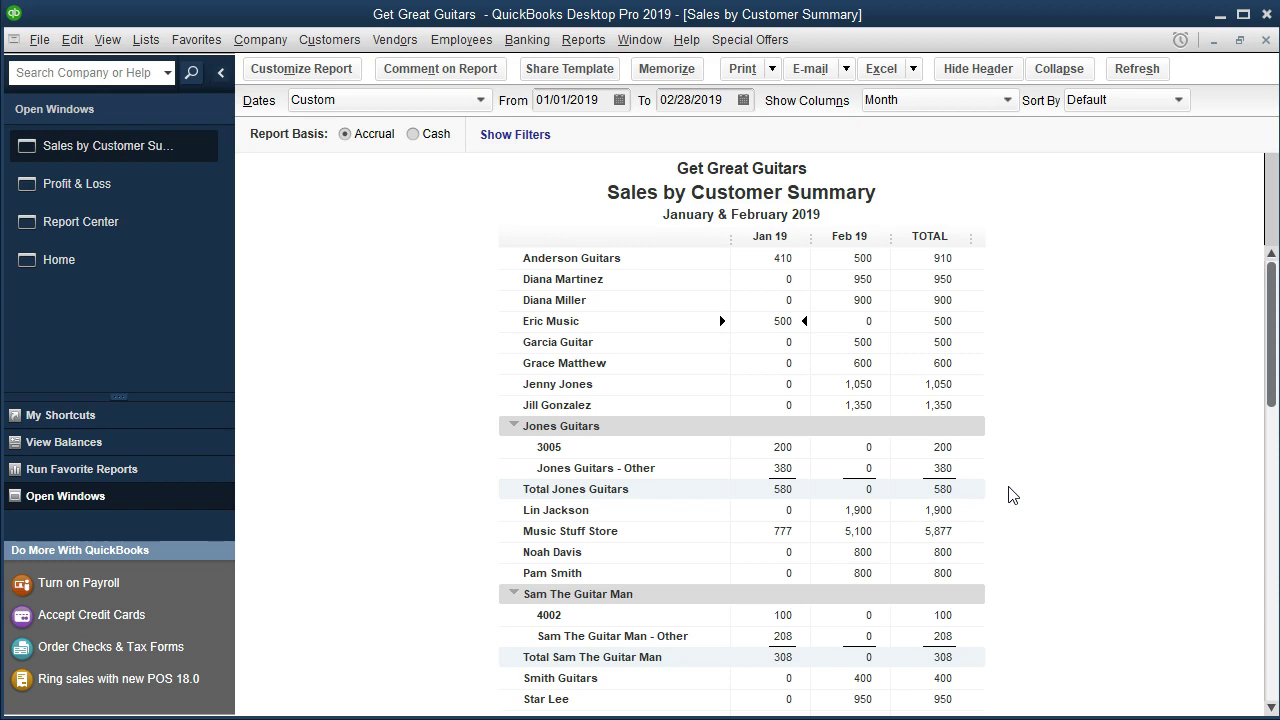
# - Export the Sales by Customer Summary to Excel as a new worksheet in a new workbook
pyautogui.click(914, 69)
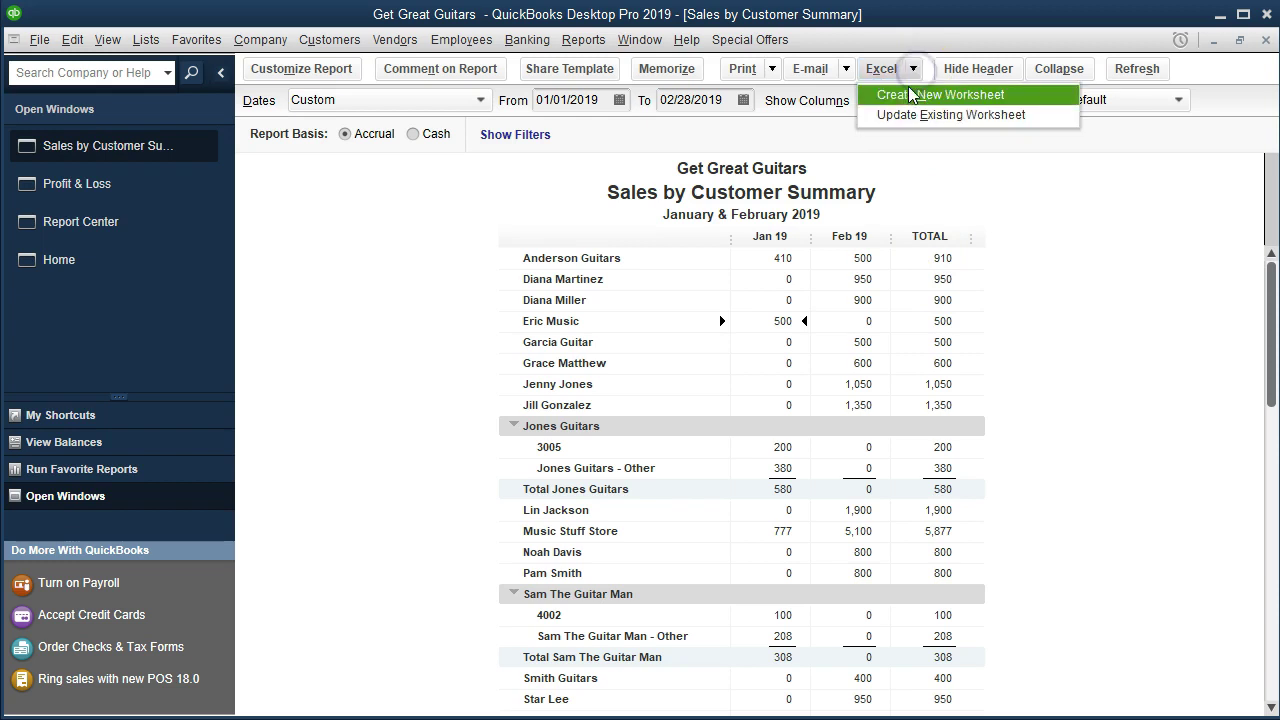
pyautogui.click(1015, 99)
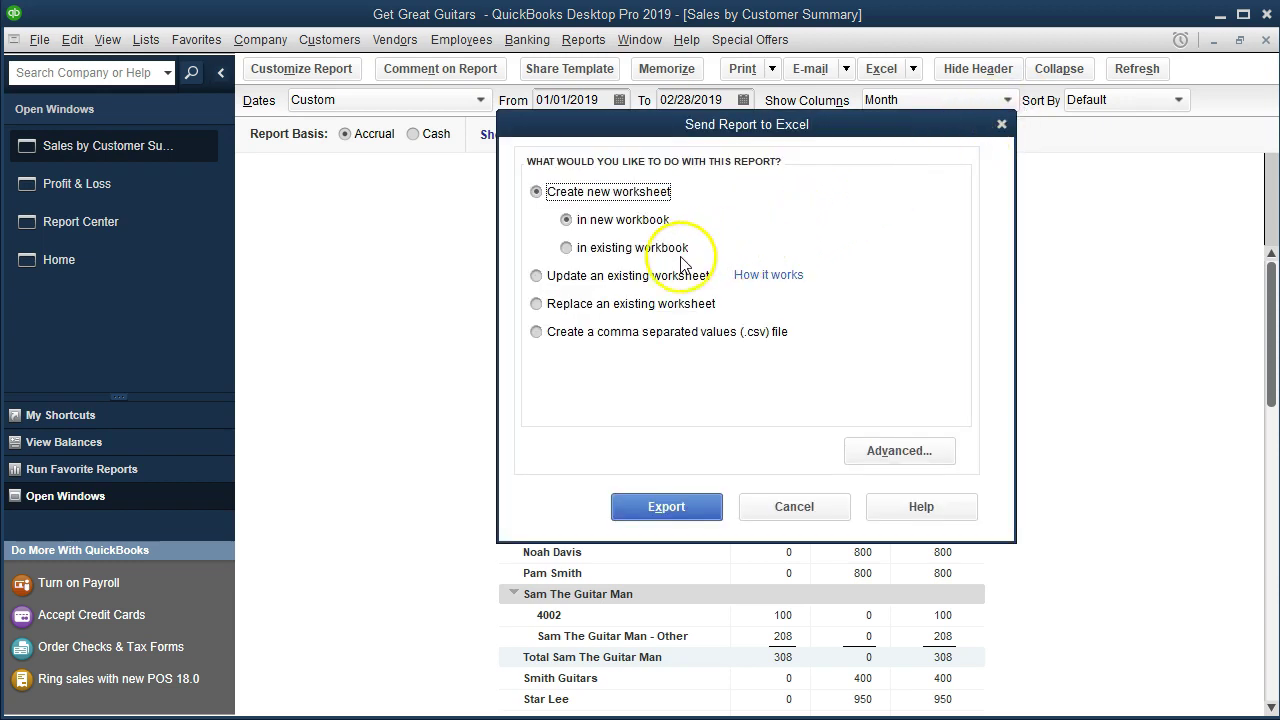
pyautogui.click(565, 248)
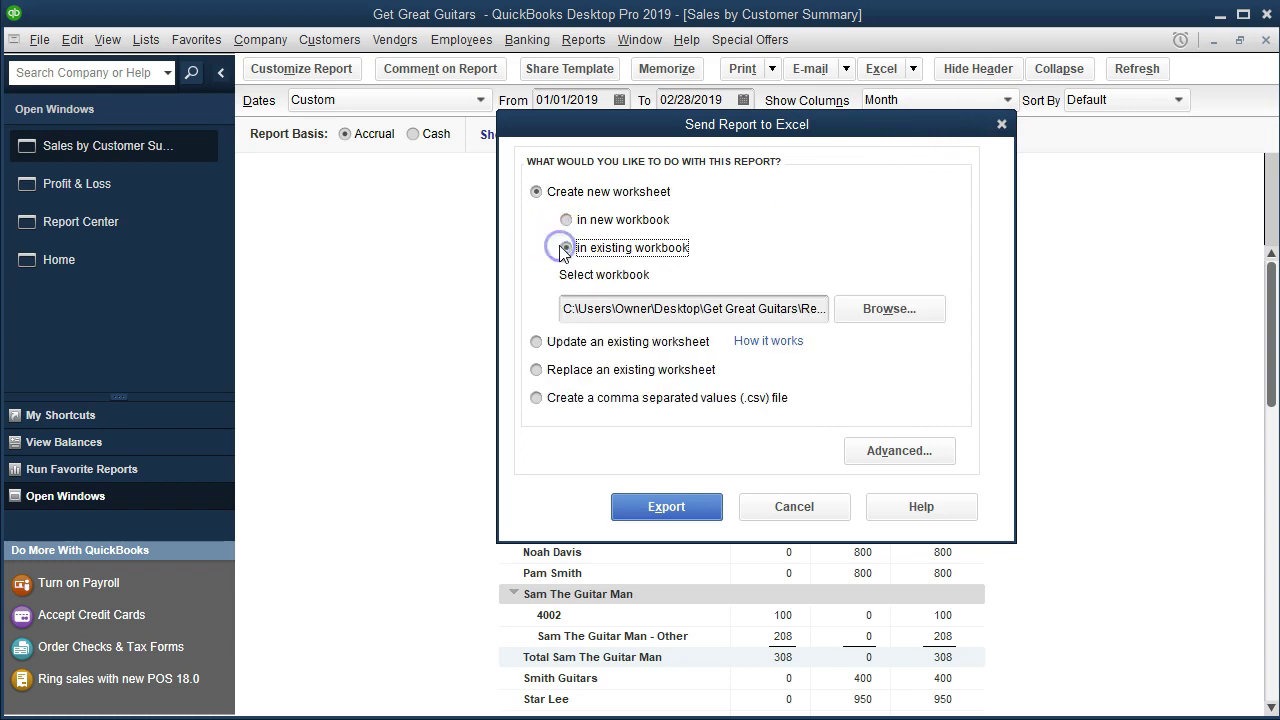
pyautogui.click(566, 221)
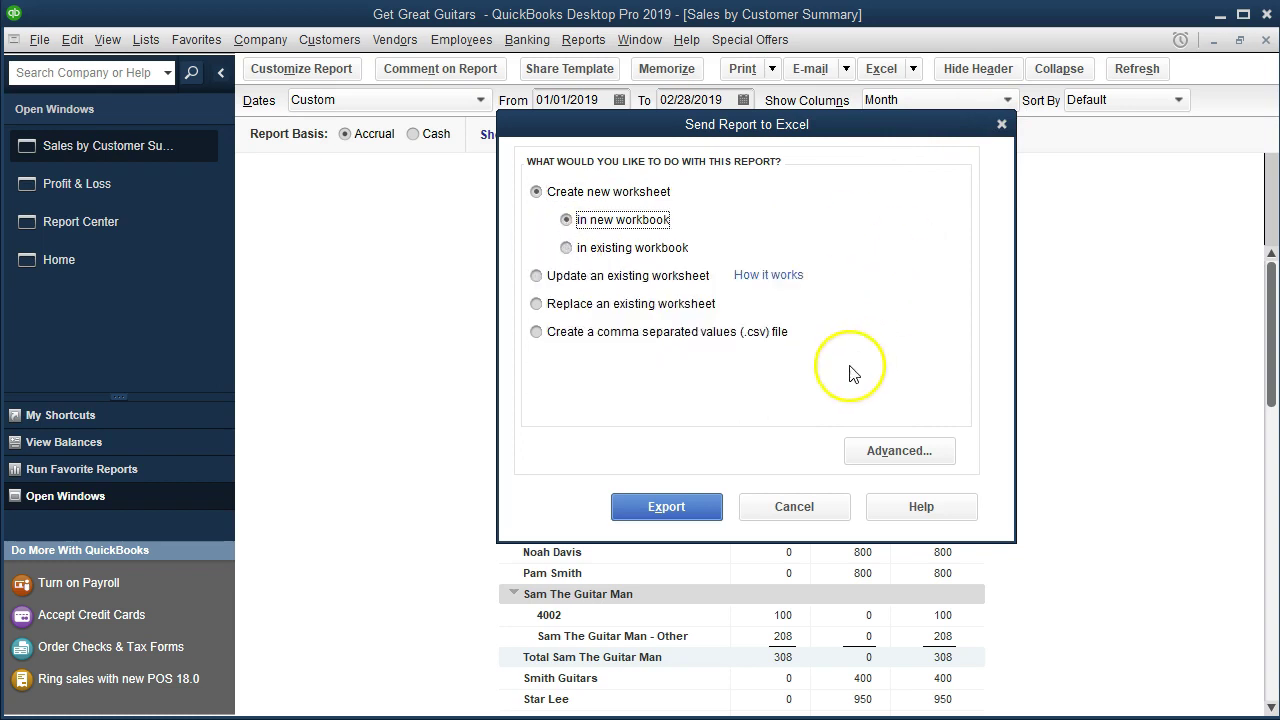
pyautogui.click(712, 506)
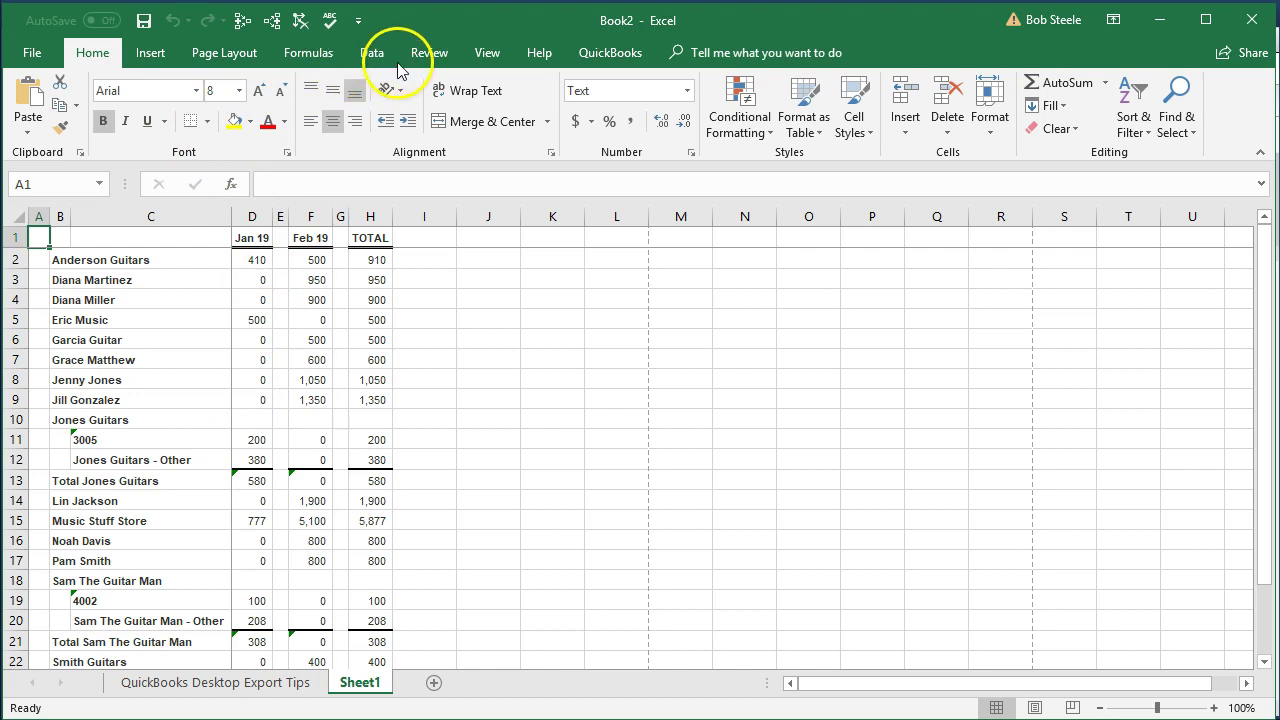
# - Toggle the Split view, preview the sheet in Page Layout, then return to Normal view
pyautogui.click(487, 52)
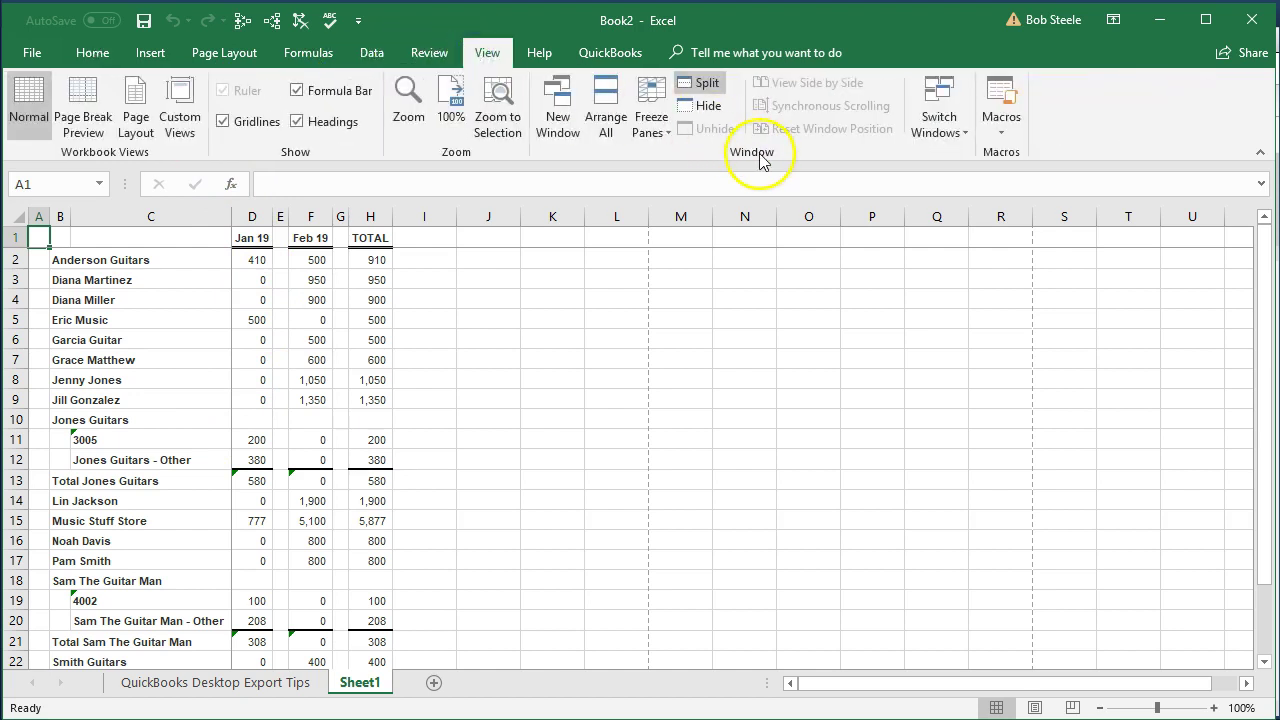
pyautogui.click(703, 88)
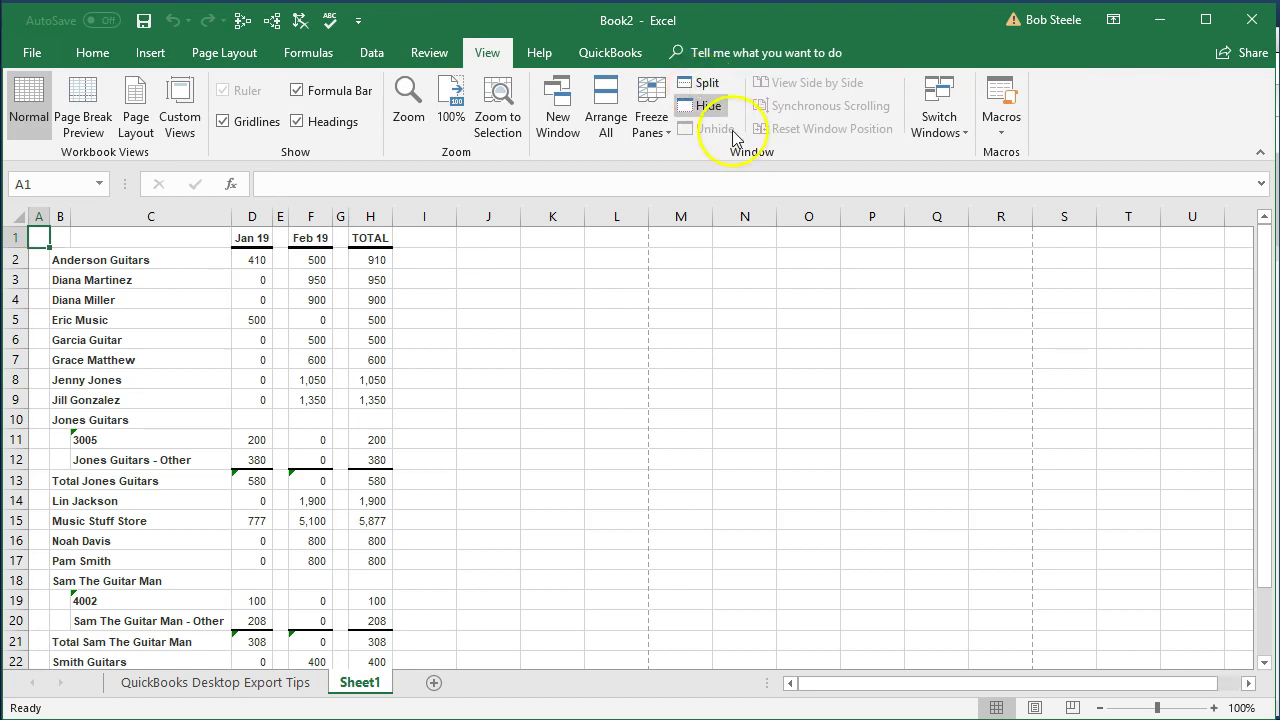
pyautogui.click(1036, 707)
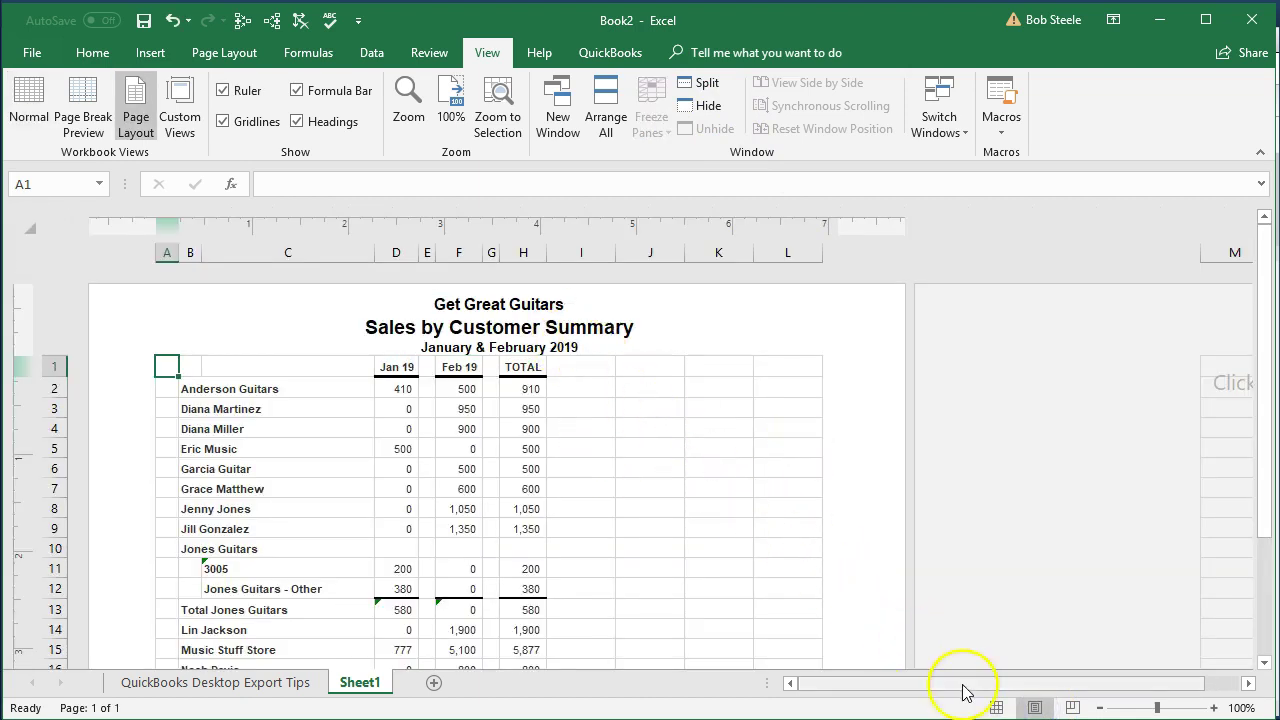
pyautogui.click(995, 707)
pyautogui.click(438, 436)
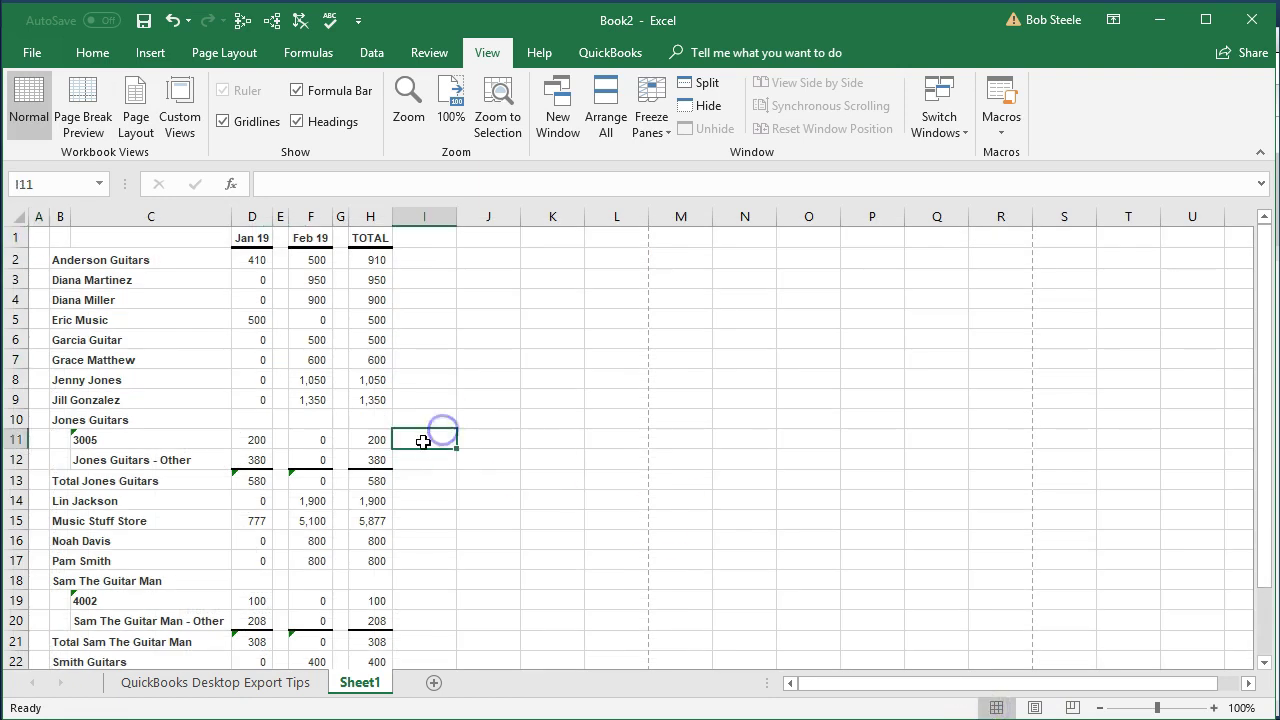
# - Delete the QuickBooks Desktop Export Tips sheet from the workbook
pyautogui.click(255, 688)
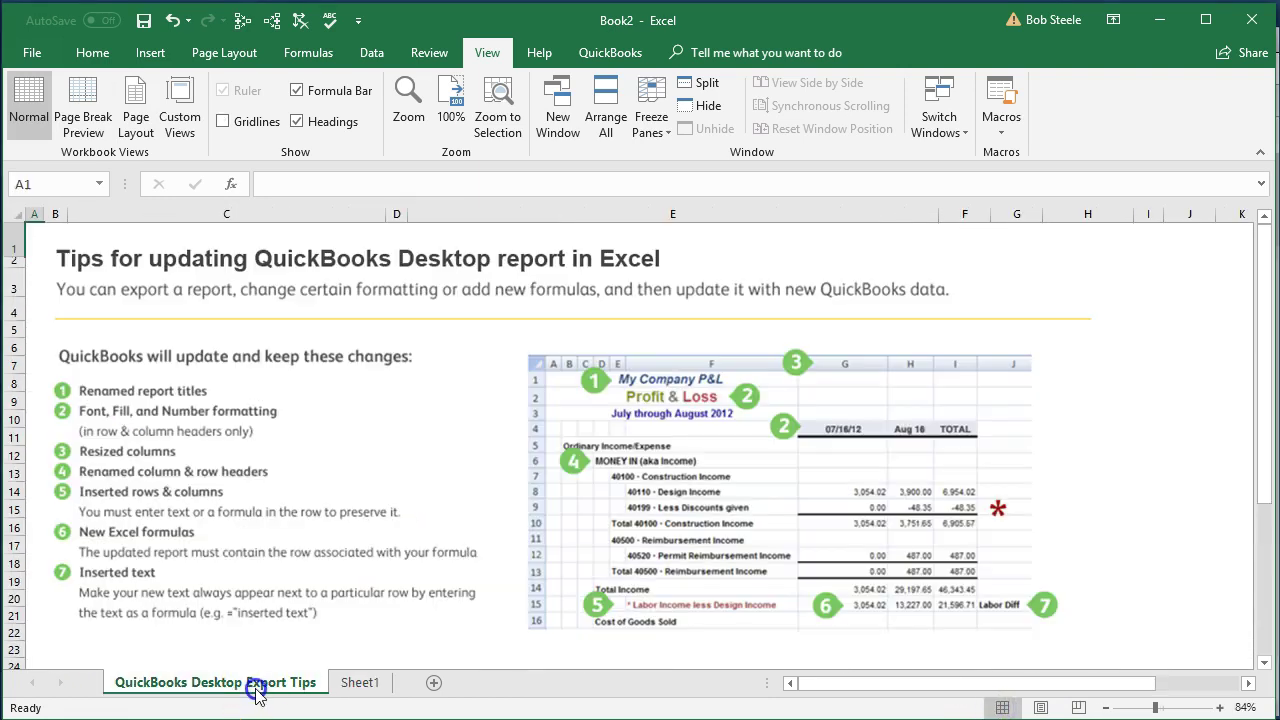
pyautogui.rightClick(250, 688)
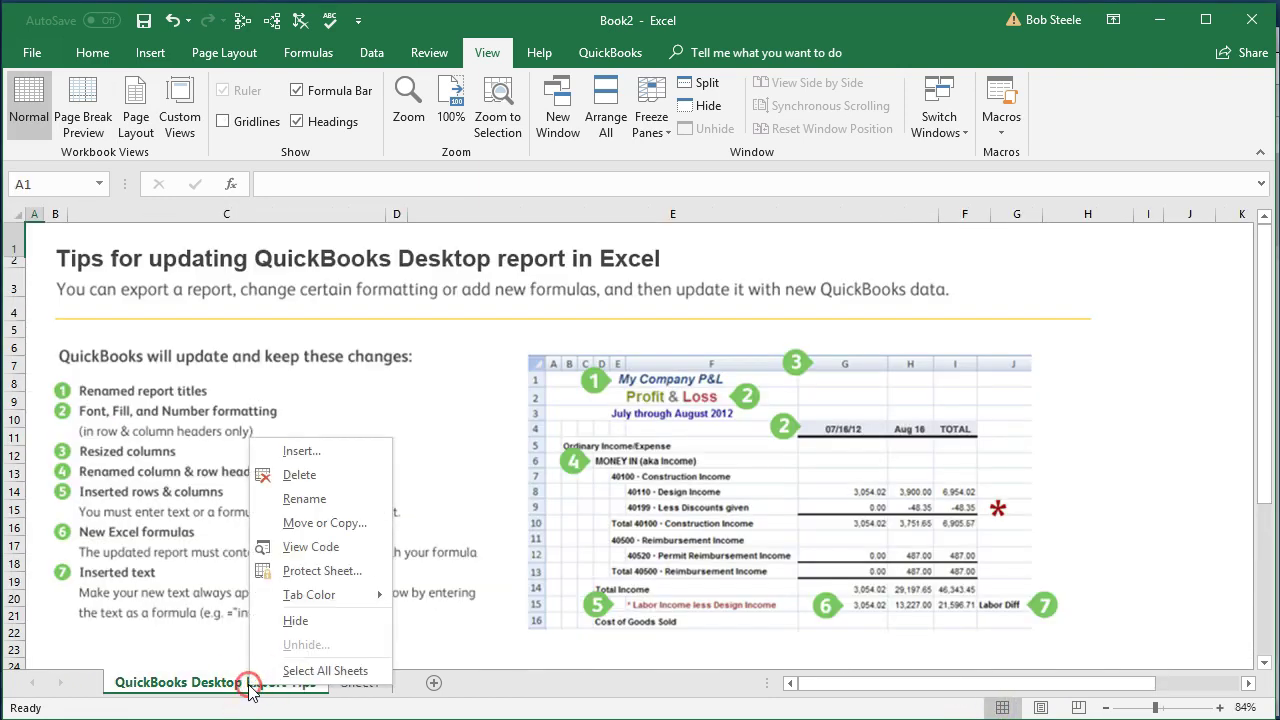
pyautogui.click(285, 477)
pyautogui.click(607, 405)
# - Rename the remaining report sheet to 'Sales by Cust'
pyautogui.click(165, 683)
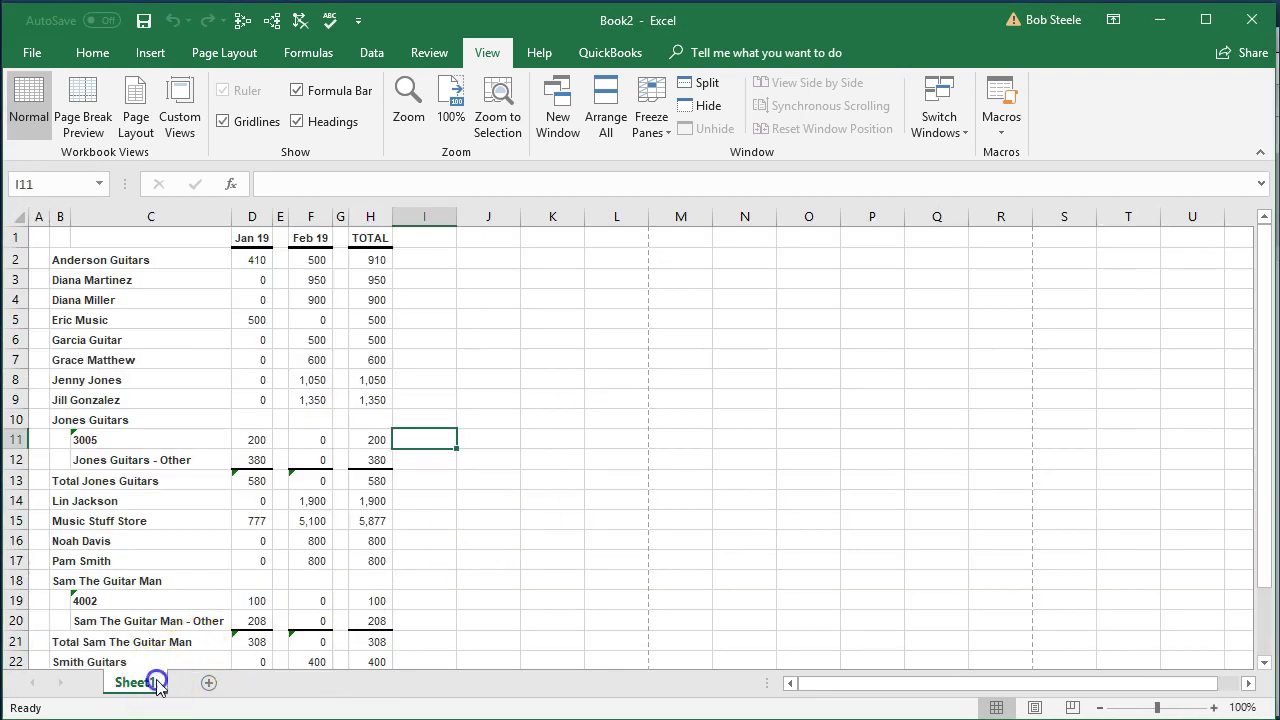
pyautogui.doubleClick(165, 683)
pyautogui.write('Sales by Cust')
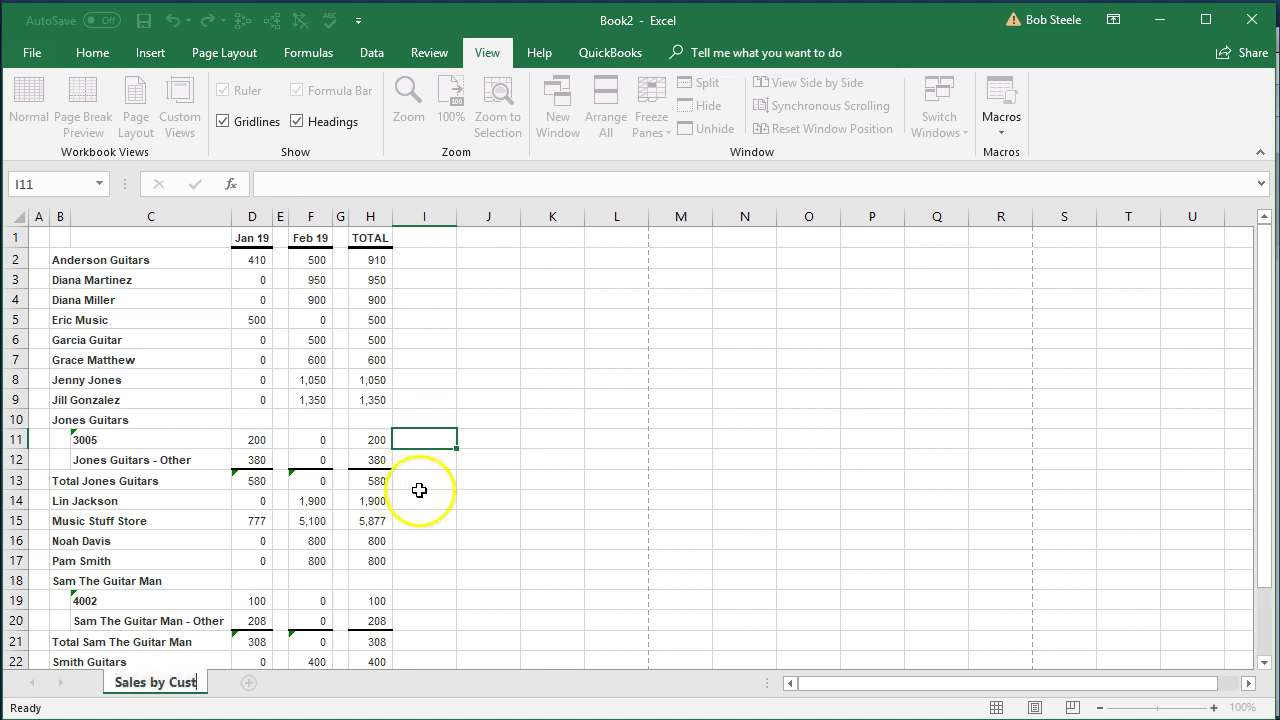
pyautogui.click(420, 491)
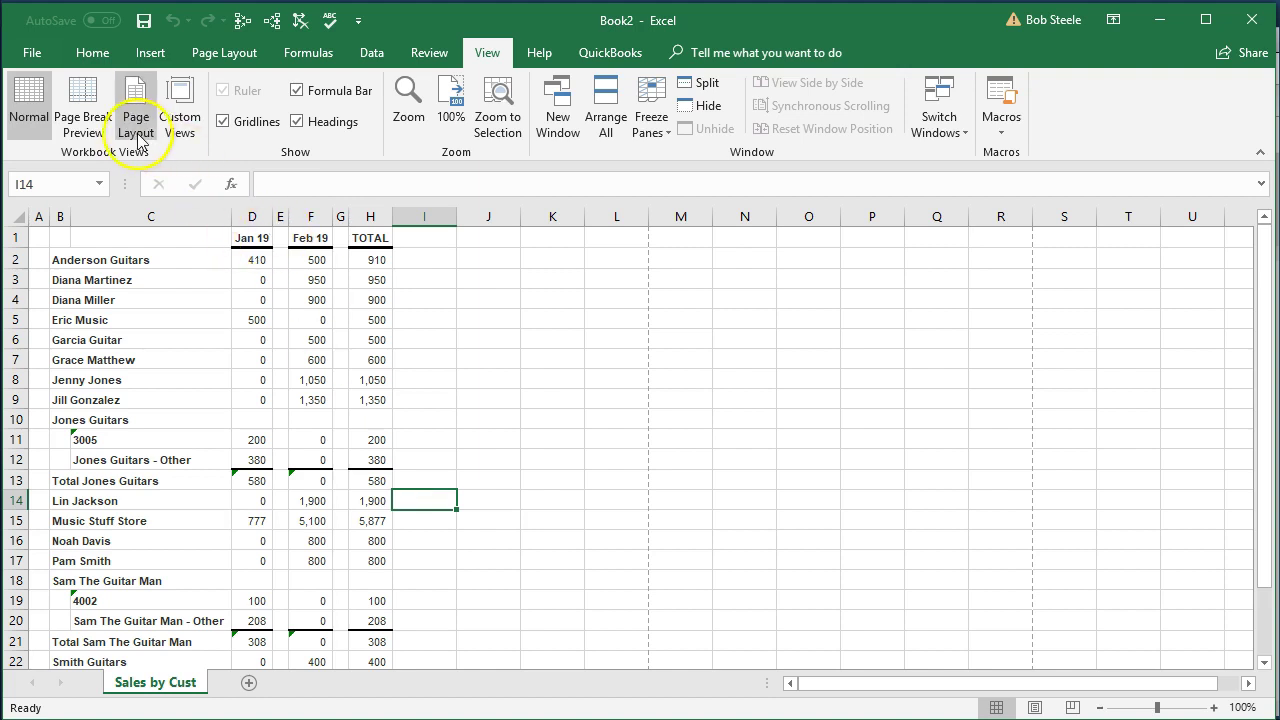
# - Start Save As and navigate to the Desktop\Get Great Guitars\Reports\Section 4 folder
pyautogui.click(31, 55)
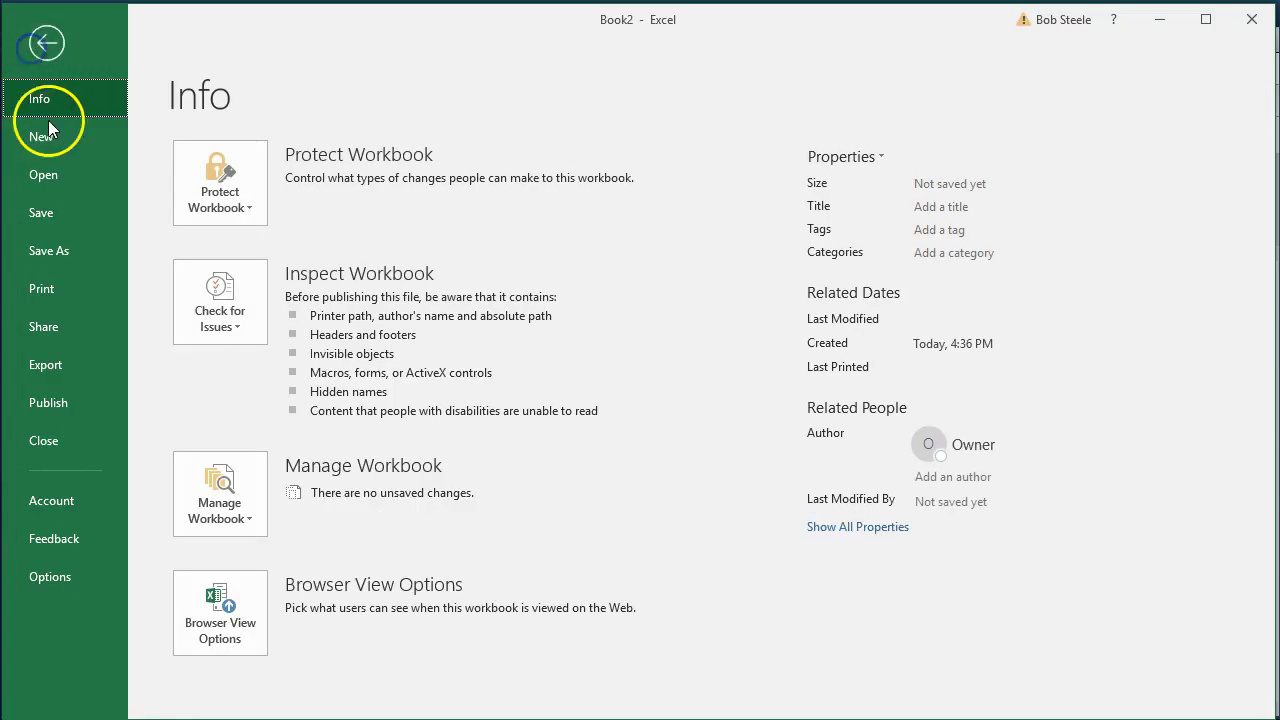
pyautogui.click(57, 250)
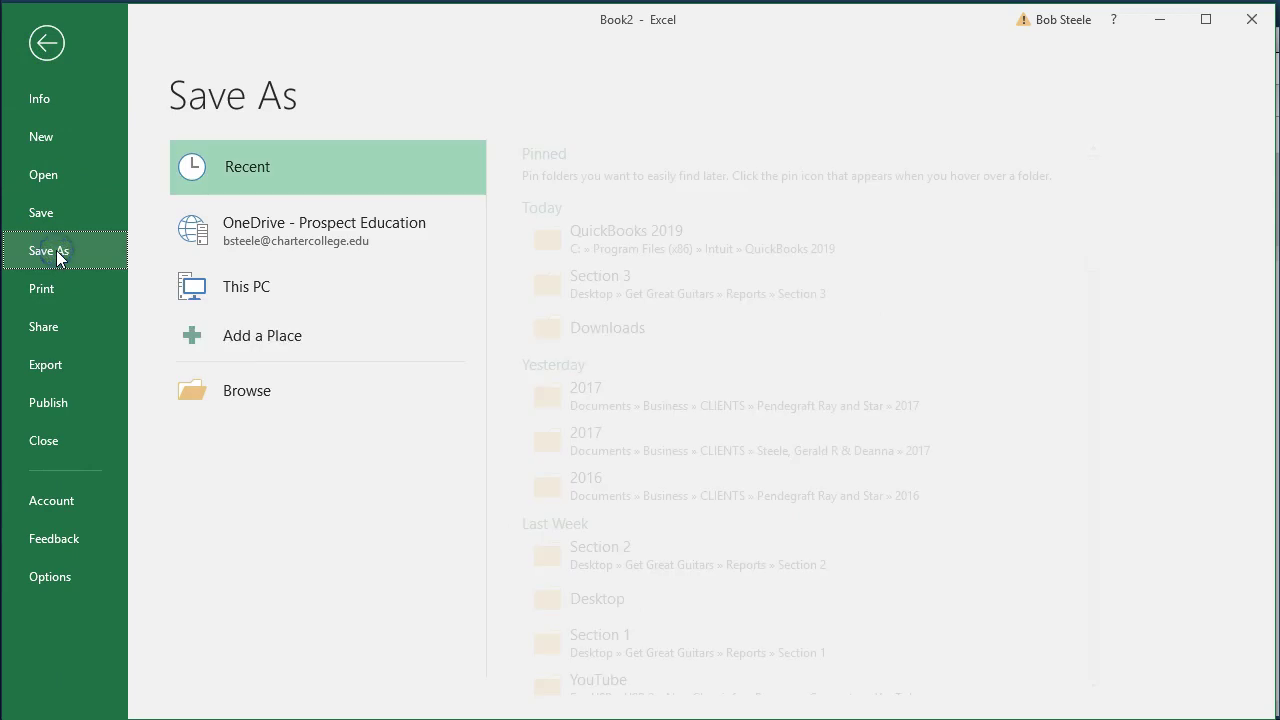
pyautogui.click(229, 454)
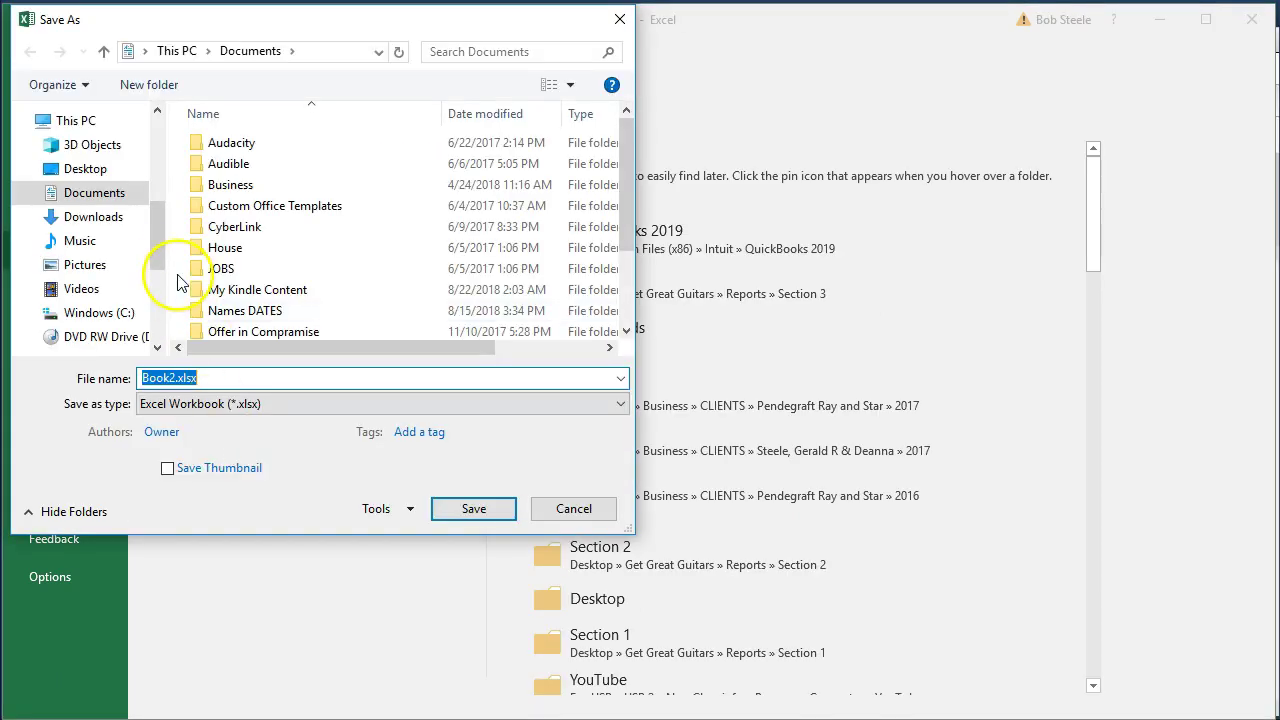
pyautogui.click(86, 172)
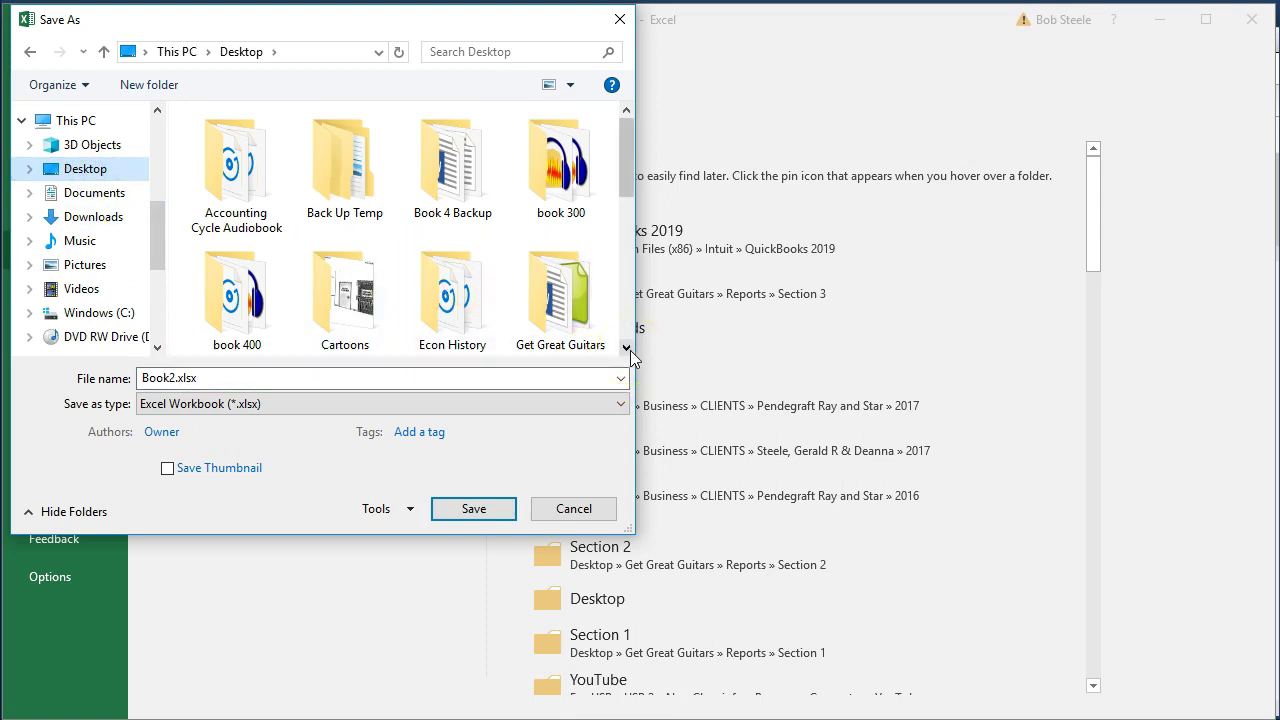
pyautogui.click(626, 348)
pyautogui.click(626, 348)
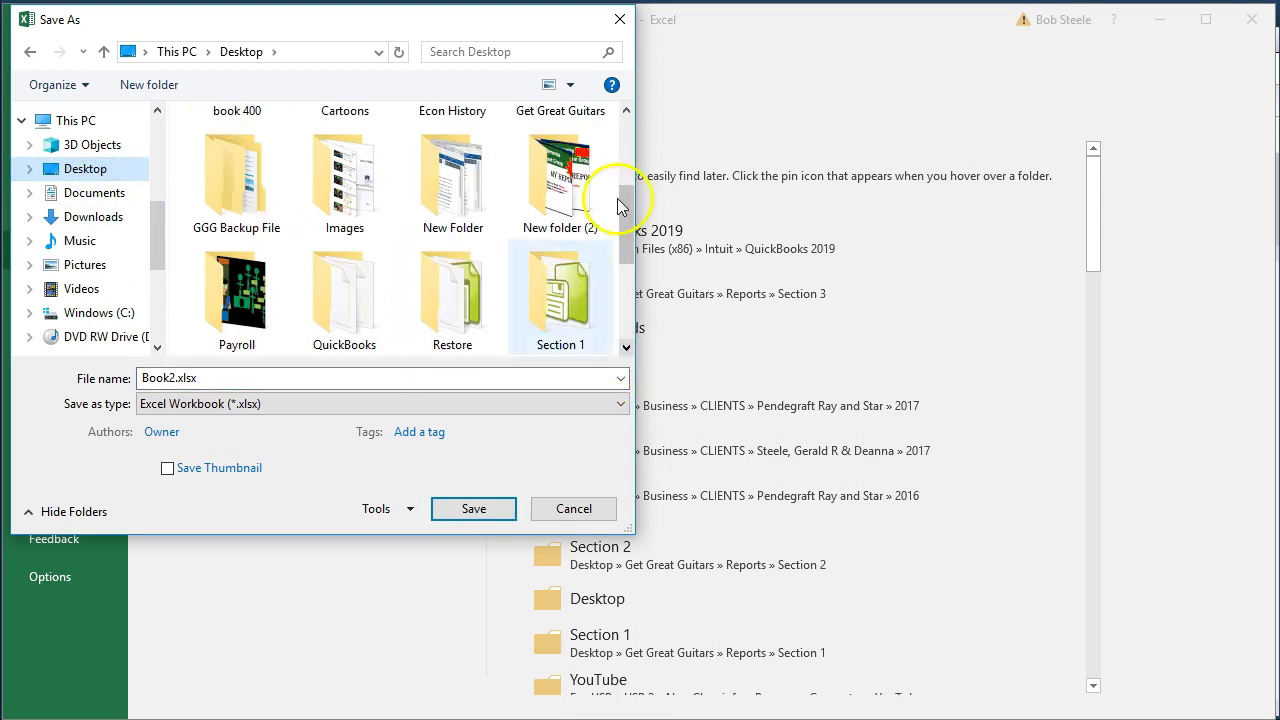
pyautogui.click(626, 110)
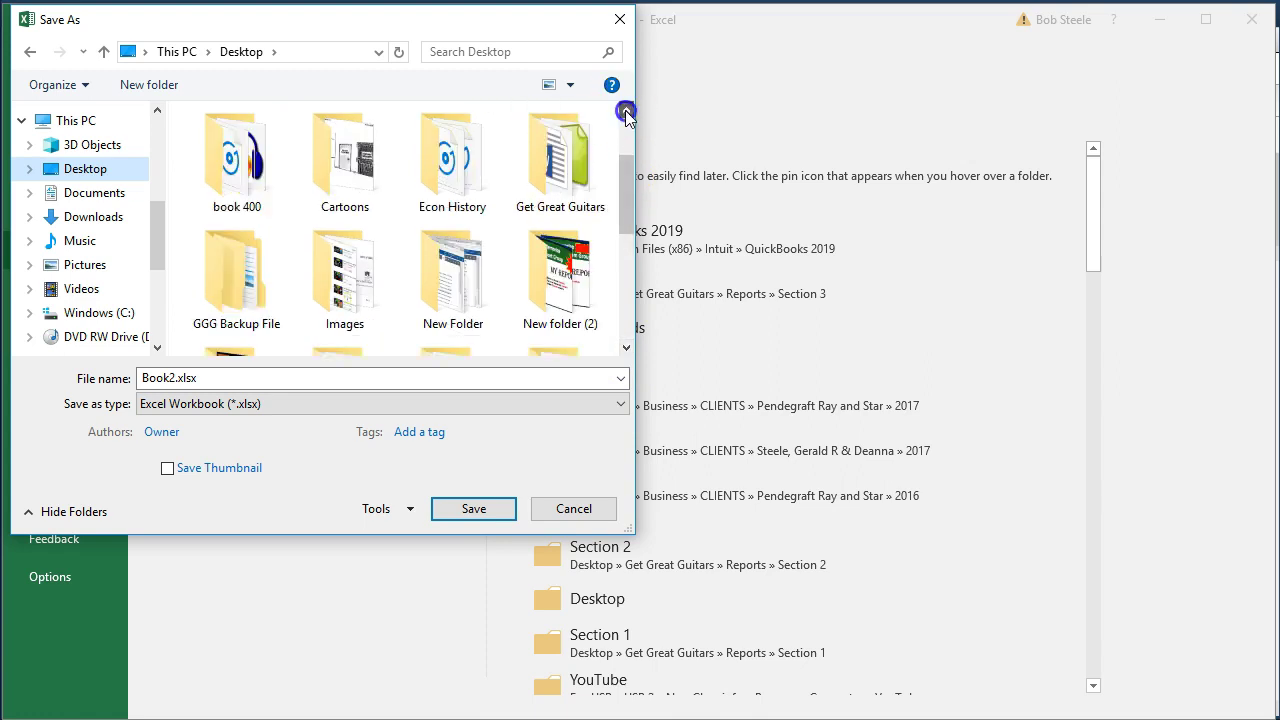
pyautogui.doubleClick(577, 172)
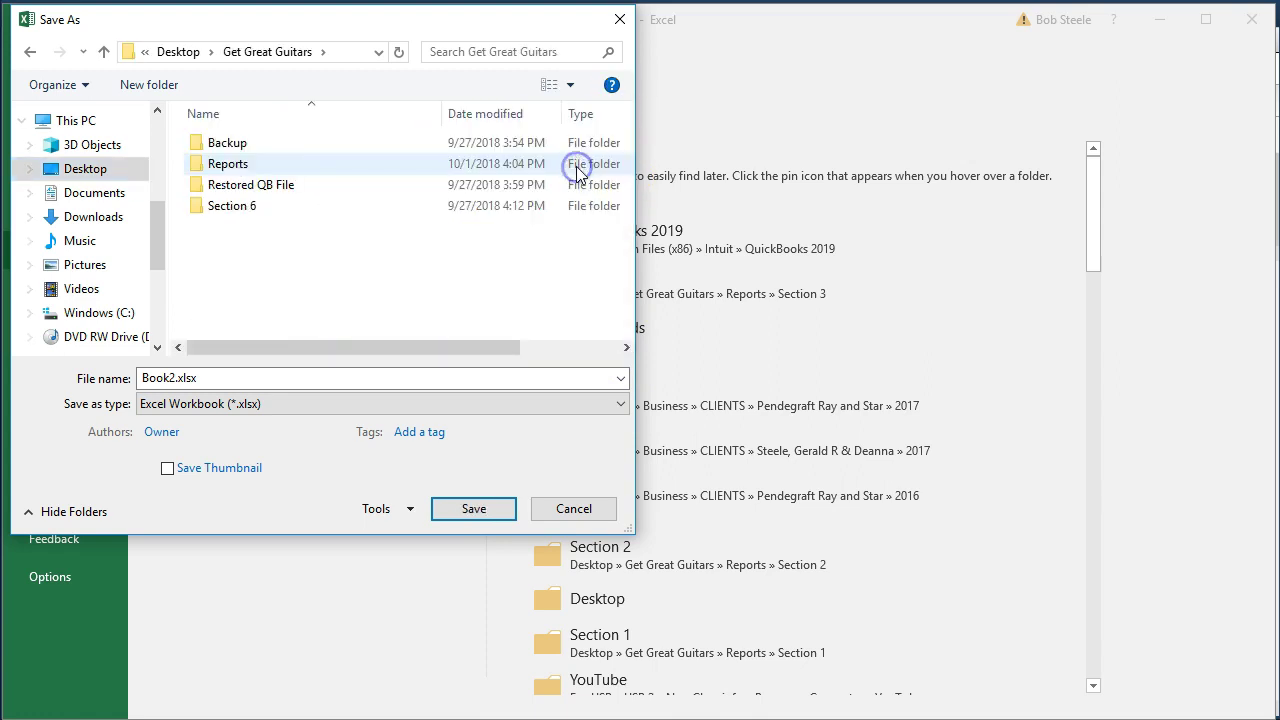
pyautogui.doubleClick(267, 170)
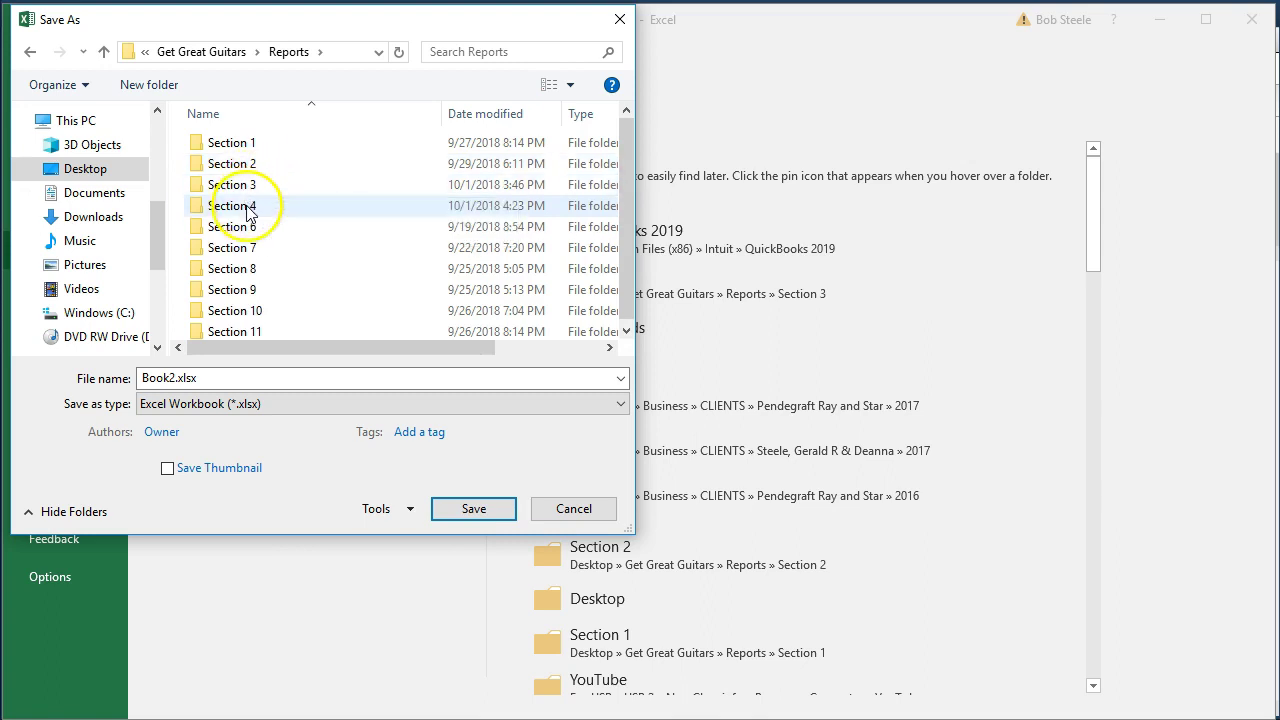
pyautogui.doubleClick(248, 206)
# - Save the workbook as 'Section 4 Reports' as a macro-free workbook
pyautogui.doubleClick(208, 380)
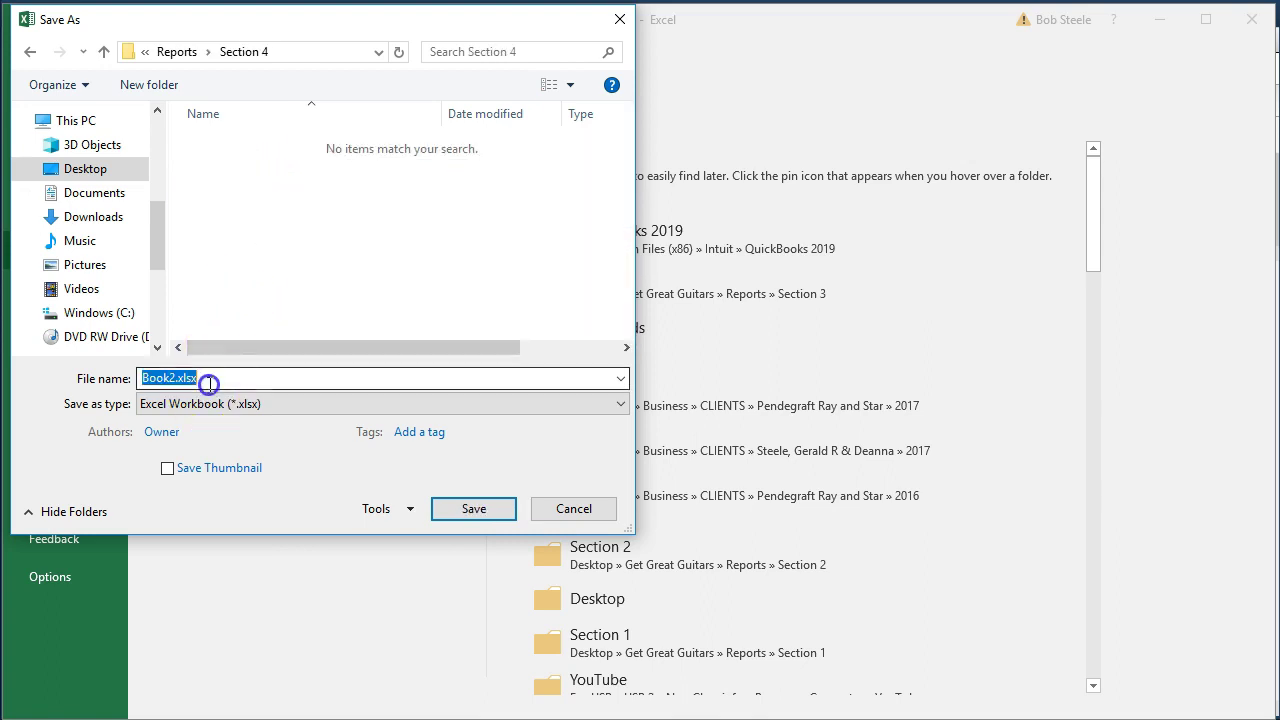
pyautogui.write('Sectio')
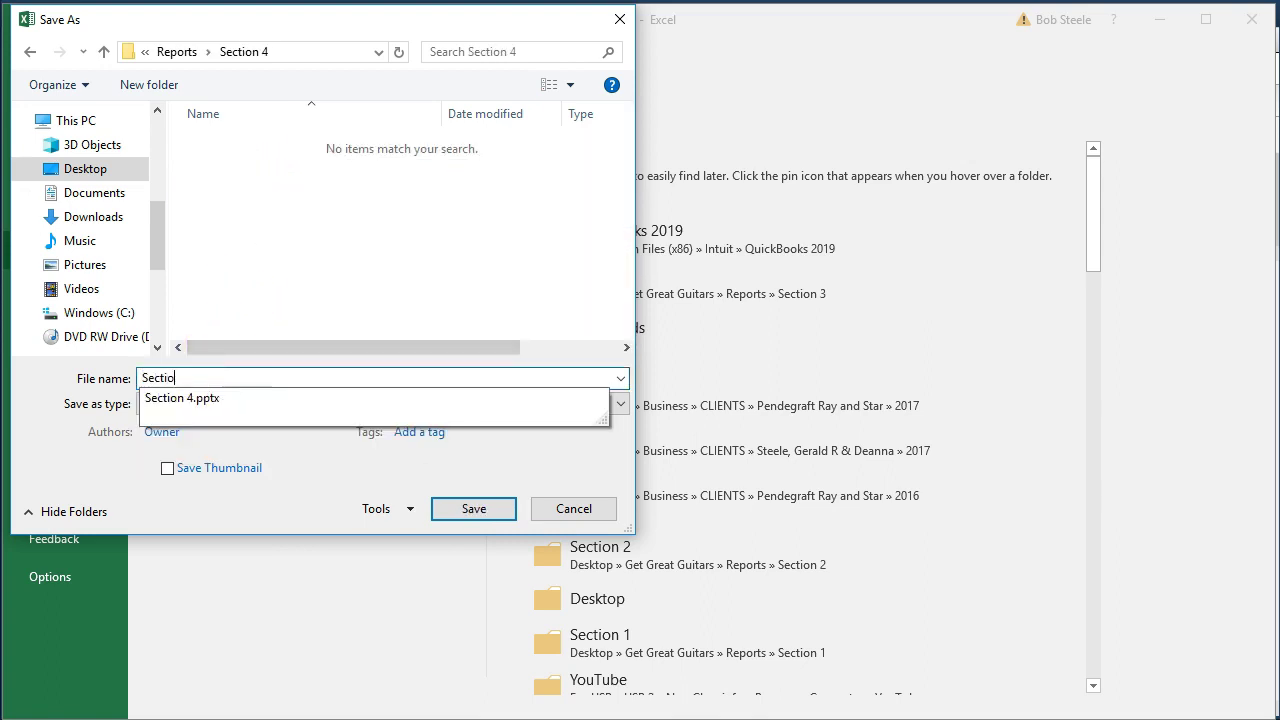
pyautogui.write('n 4 Reports')
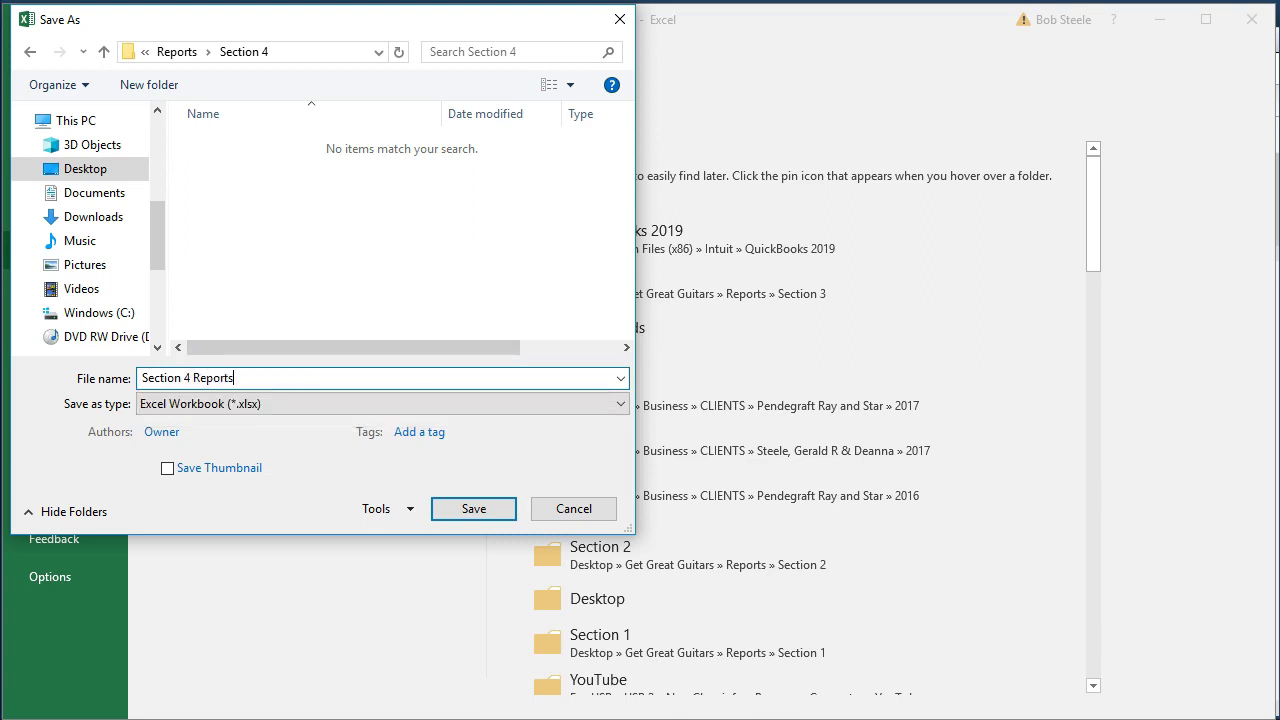
pyautogui.press('Return')
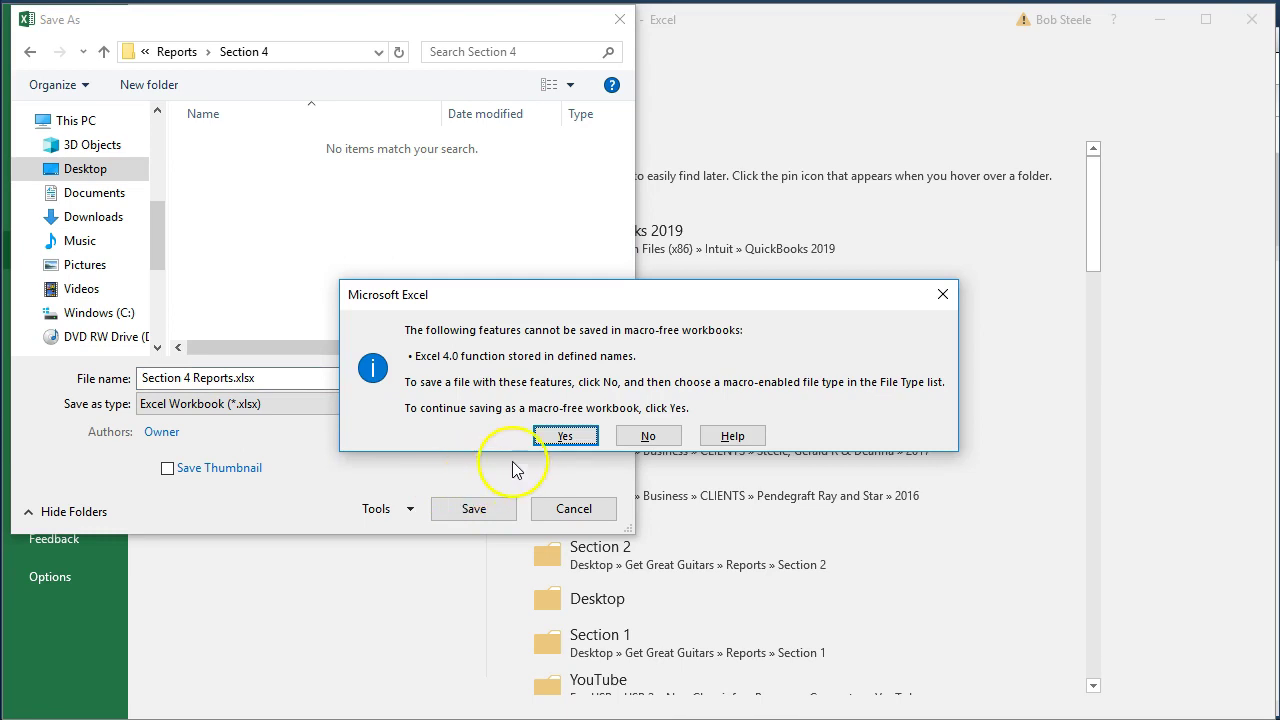
pyautogui.click(558, 436)
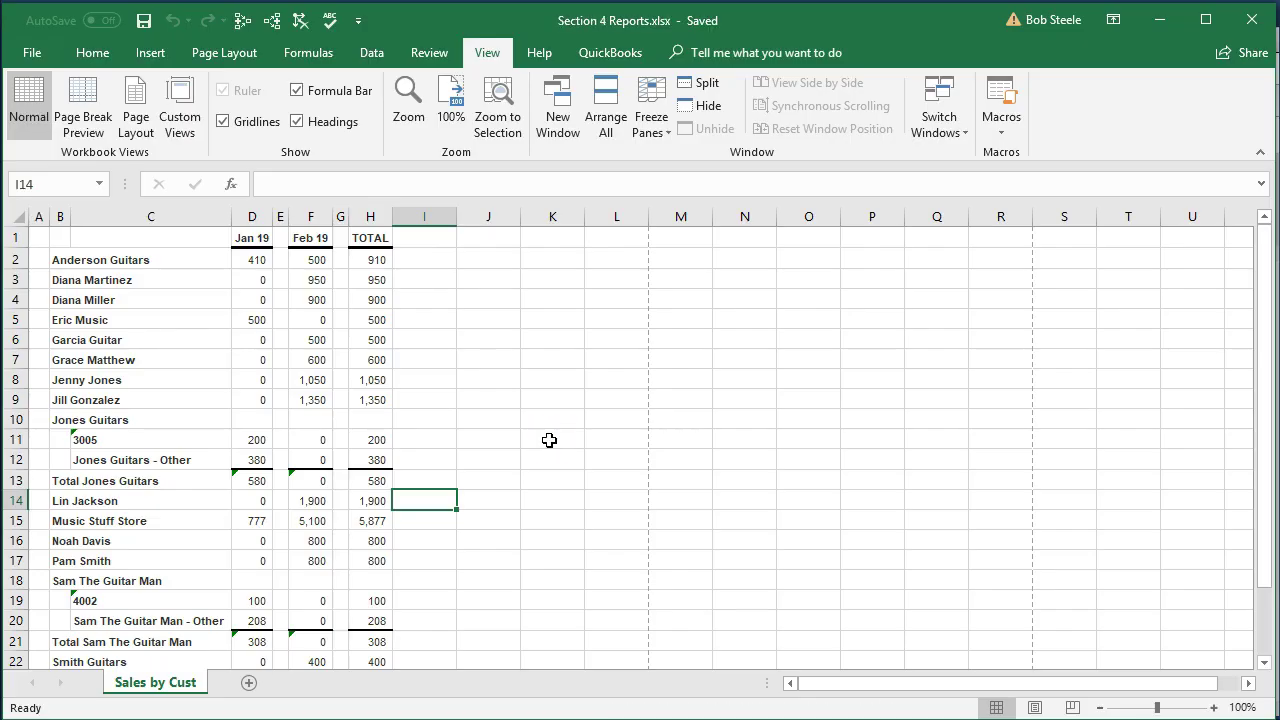
# - Close Excel and print the Sales by Customer Summary report to the CutePDF Writer
pyautogui.click(1251, 19)
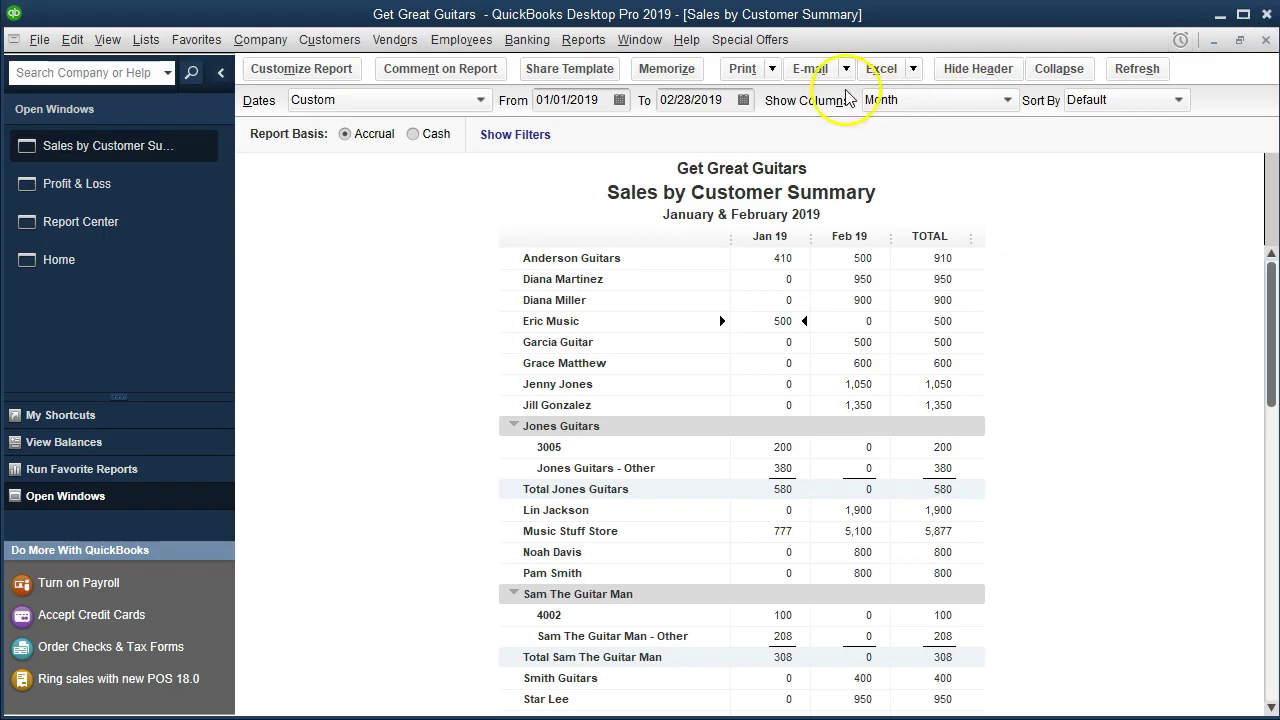
pyautogui.click(773, 70)
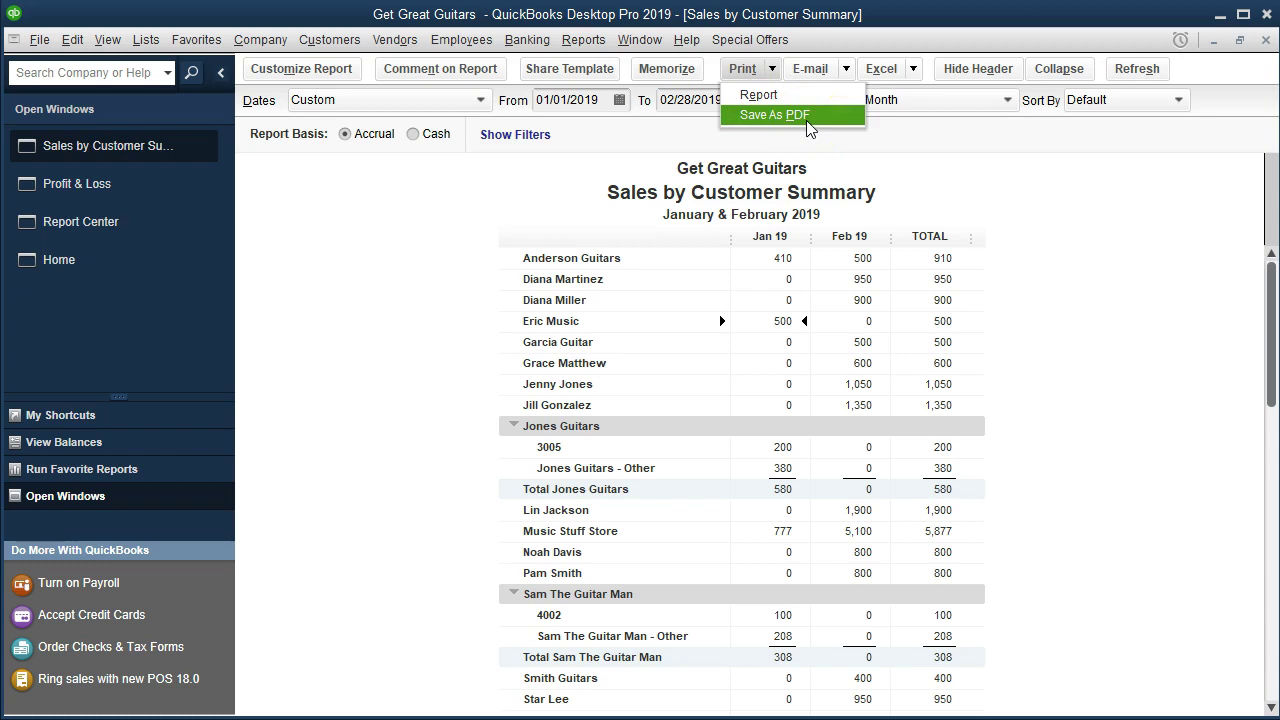
pyautogui.click(797, 94)
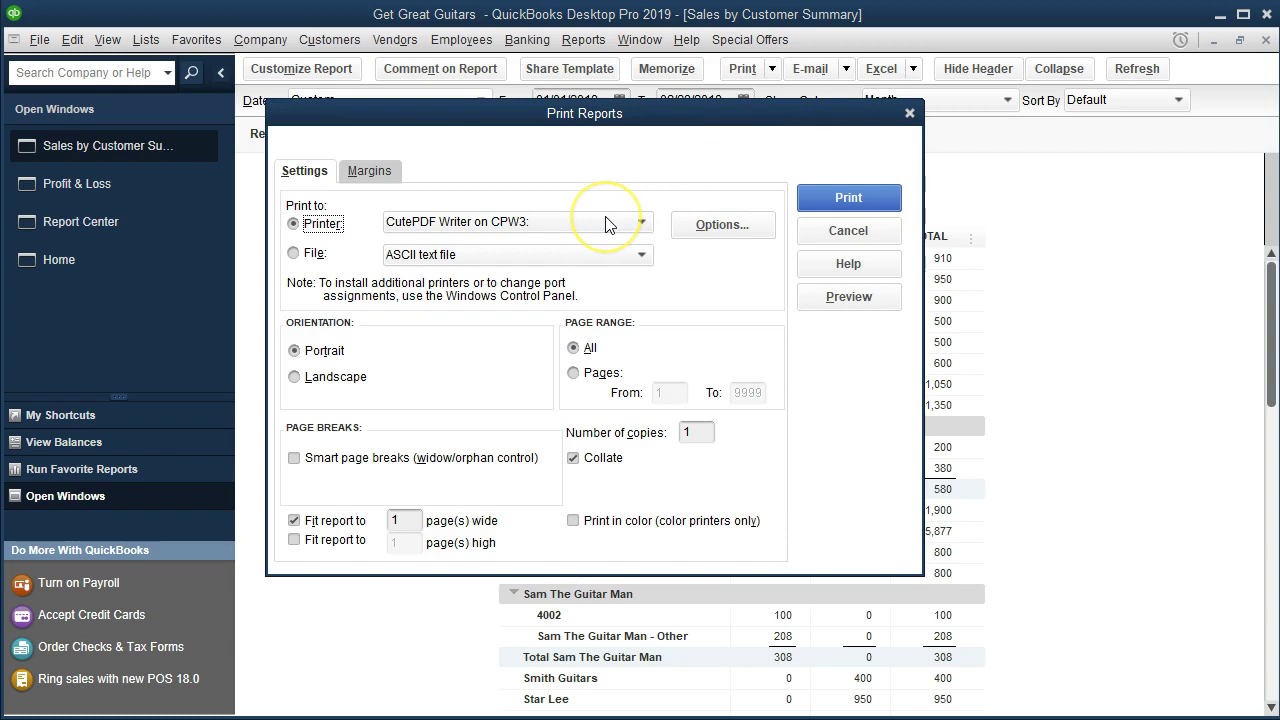
pyautogui.click(818, 209)
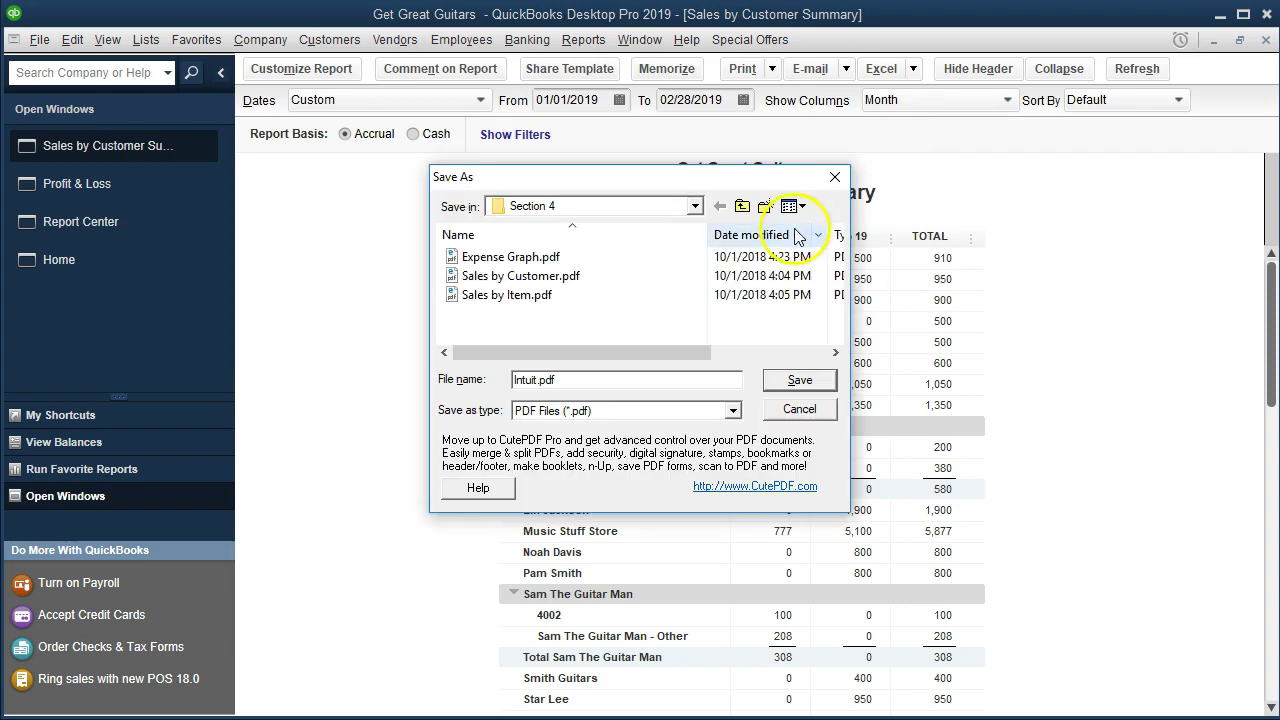
# - Save the PDF as 'Sales by Customer .pdf' in the Section 4 folder
pyautogui.click(538, 379)
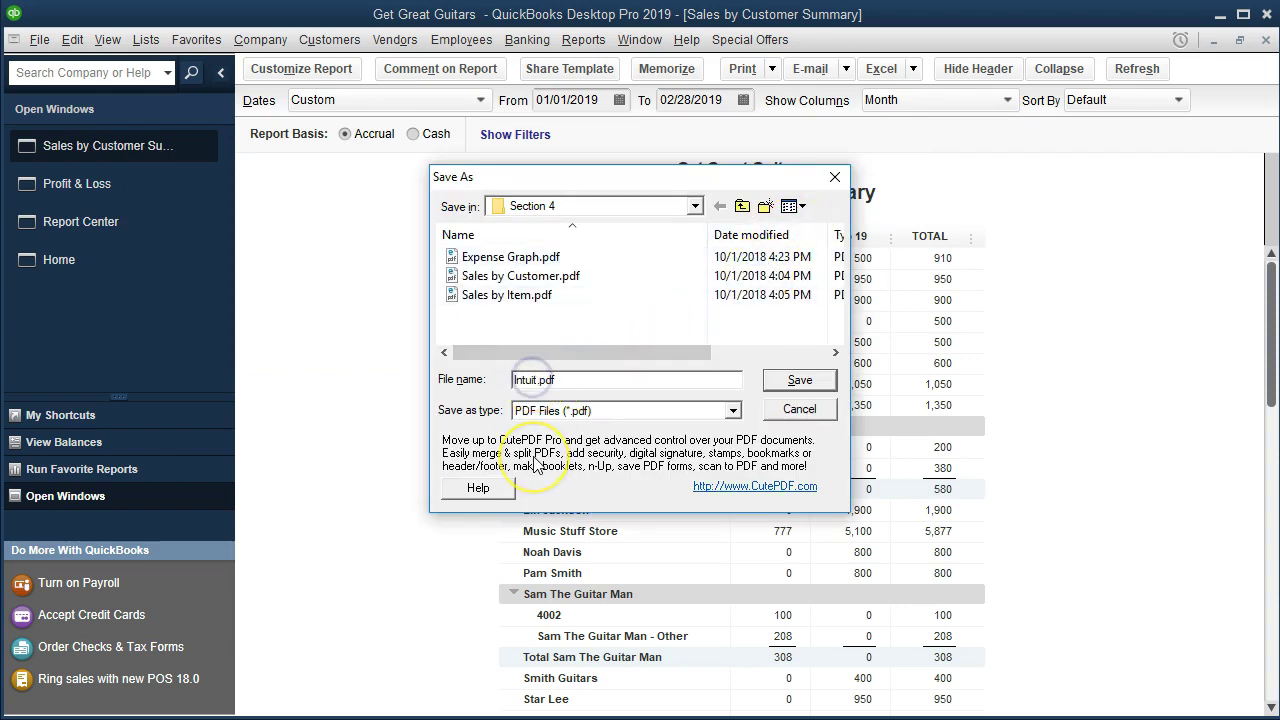
pyautogui.press('BackSpace')
pyautogui.press('BackSpace')
pyautogui.press('BackSpace')
pyautogui.press('BackSpace')
pyautogui.press('BackSpace')
pyautogui.press('BackSpace')
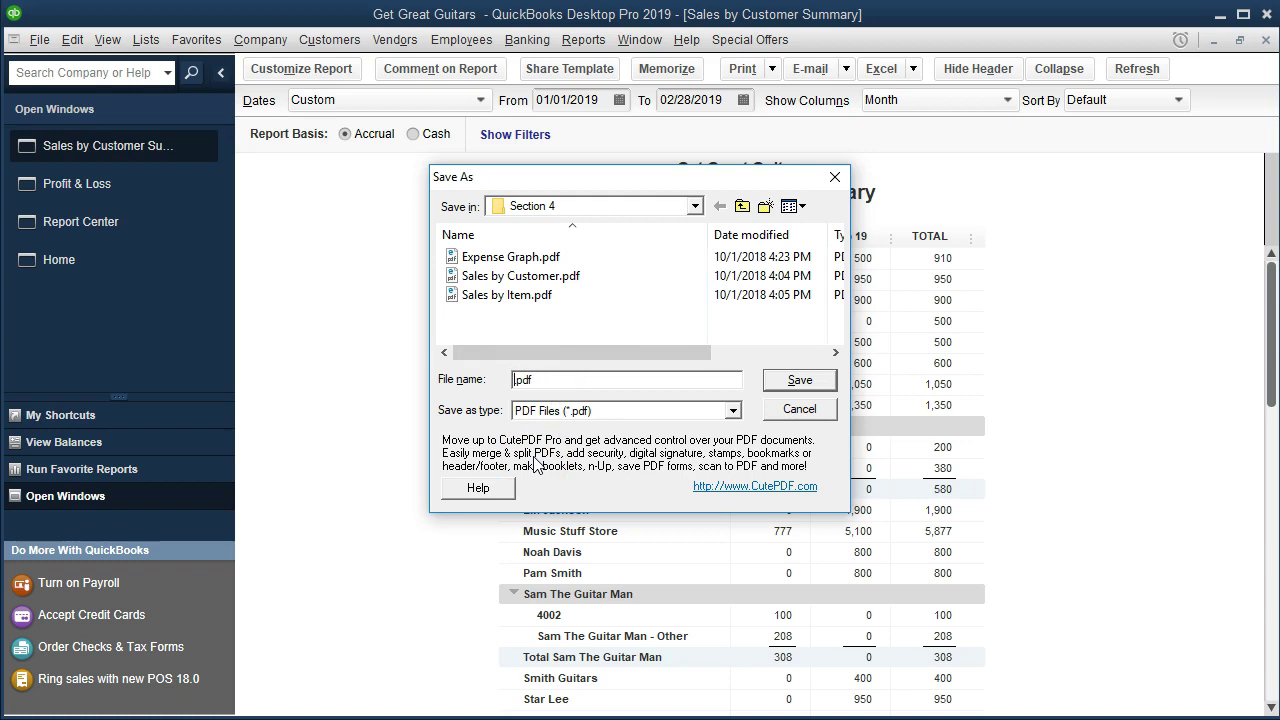
pyautogui.write('Sales by Customer')
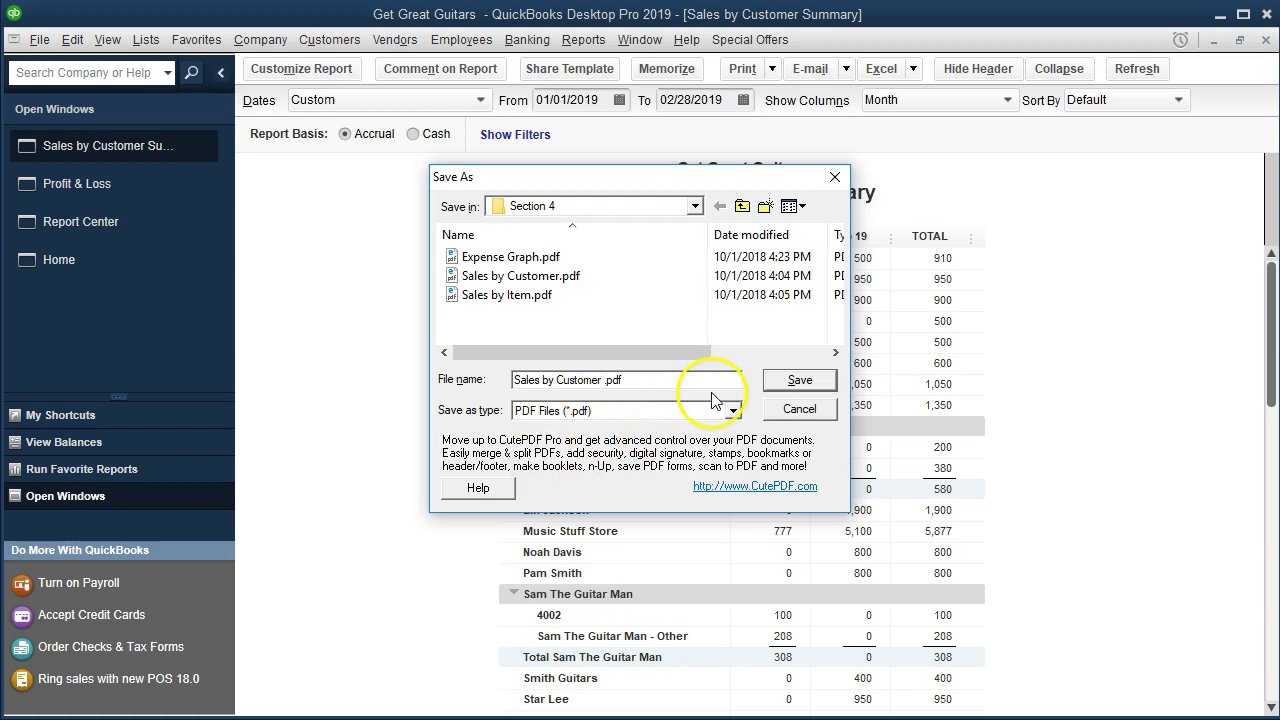
pyautogui.click(775, 381)
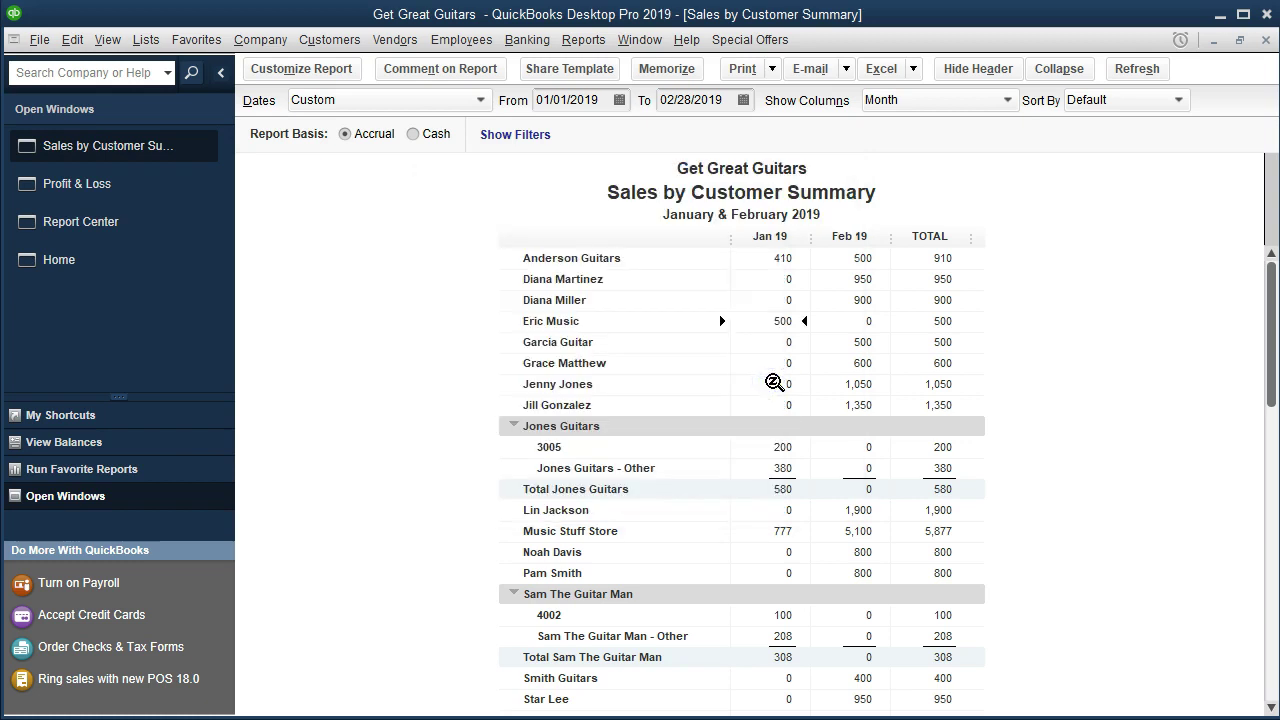